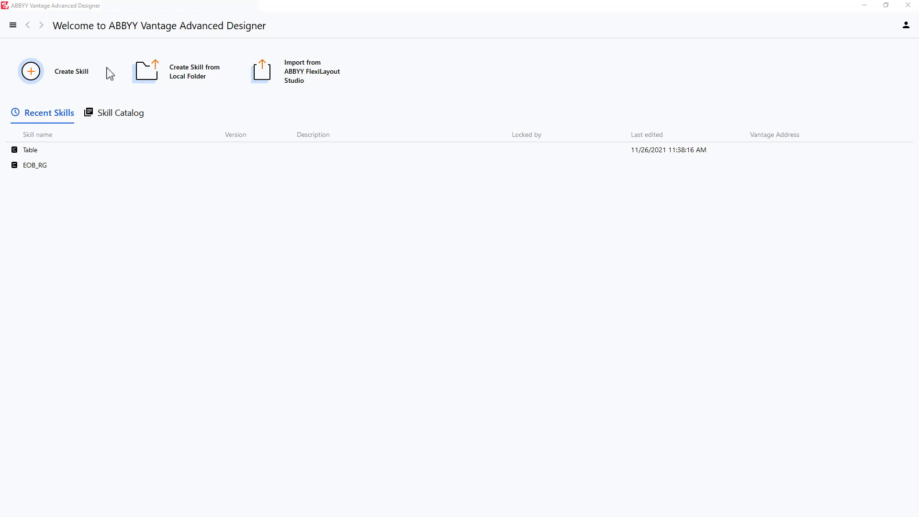
Choose Create Skill on the welcome screen to open the Create Document Skill dialog
{"action": "left_click", "coordinate": [35, 74]}
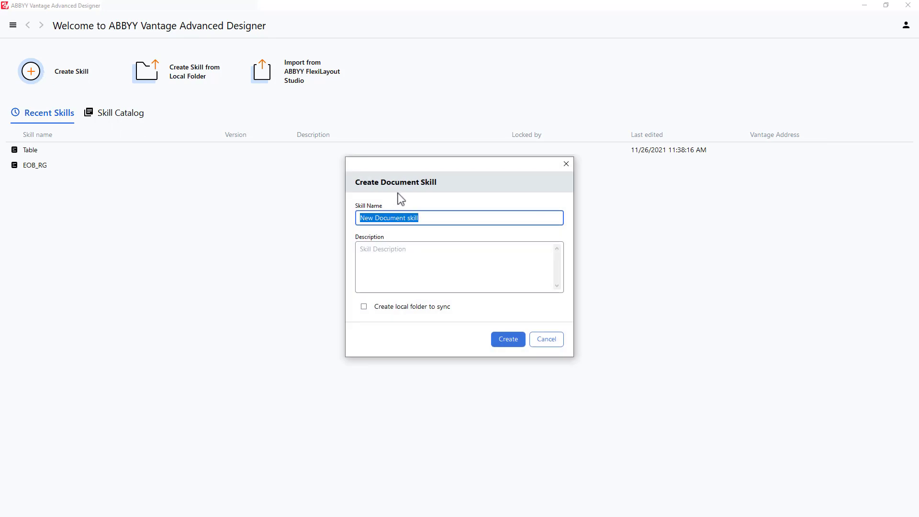
Name the new document skill 'KeyValue' and create it
{"action": "left_click_drag", "start_coordinate": [428, 218], "coordinate": [356, 217]}
{"action": "type", "text": "KeyValue"}
{"action": "left_click", "coordinate": [505, 343]}
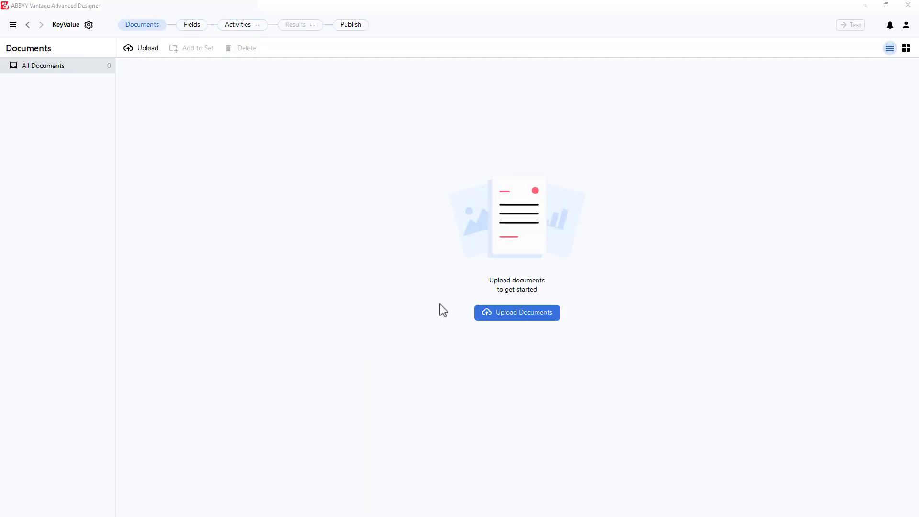
Upload Contract (07).tif to the skill and preview the document
{"action": "left_click", "coordinate": [503, 315]}
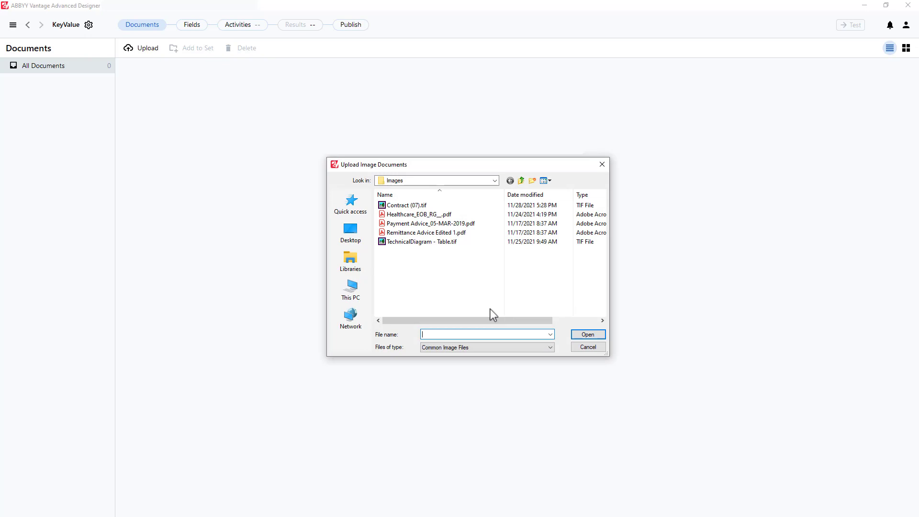
{"action": "left_click", "coordinate": [402, 206]}
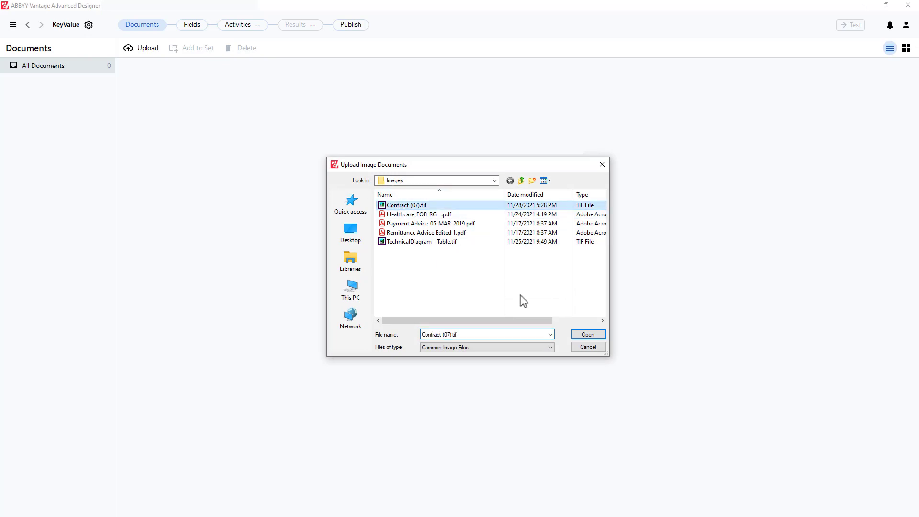
{"action": "left_click", "coordinate": [601, 335]}
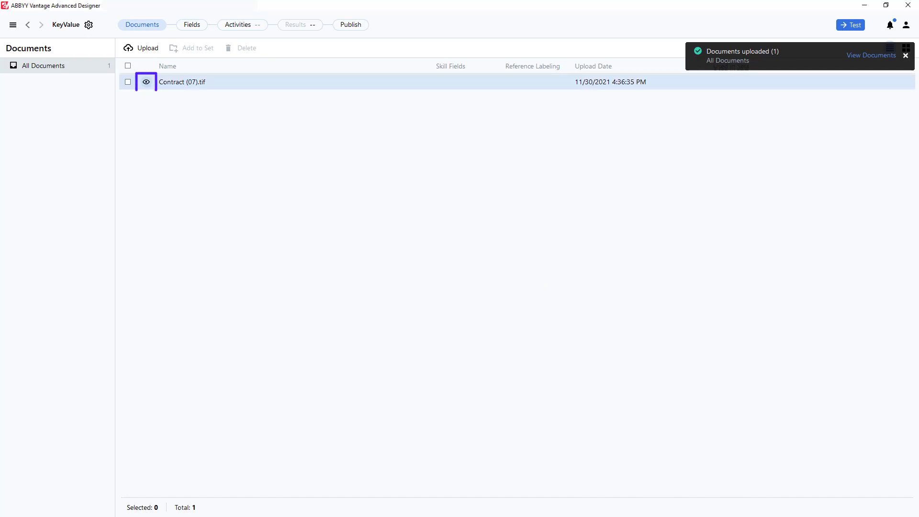
{"action": "left_click", "coordinate": [146, 82]}
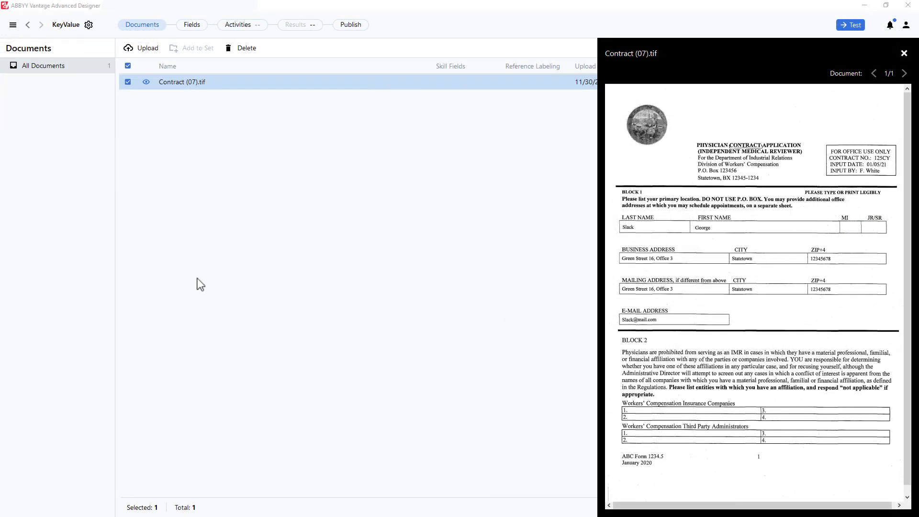
{"action": "left_click", "coordinate": [192, 27]}
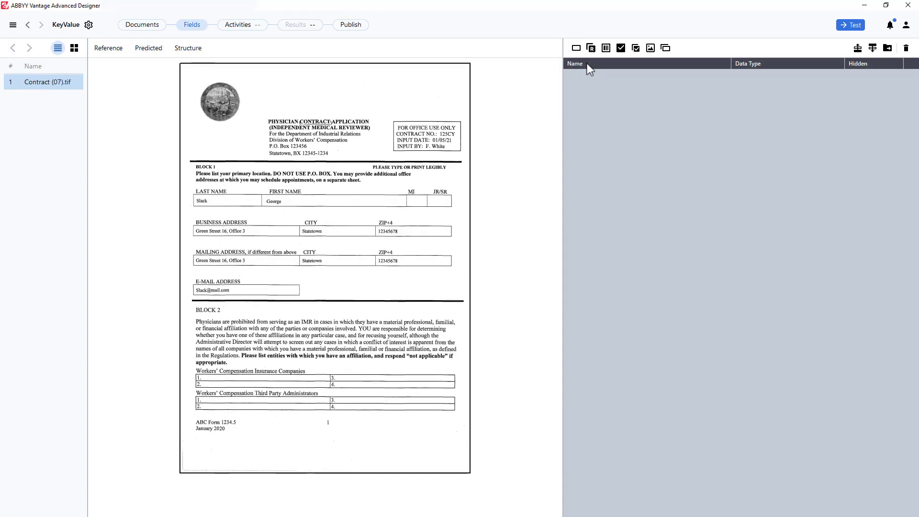
Add a text field named ContractNo
{"action": "left_click", "coordinate": [576, 49]}
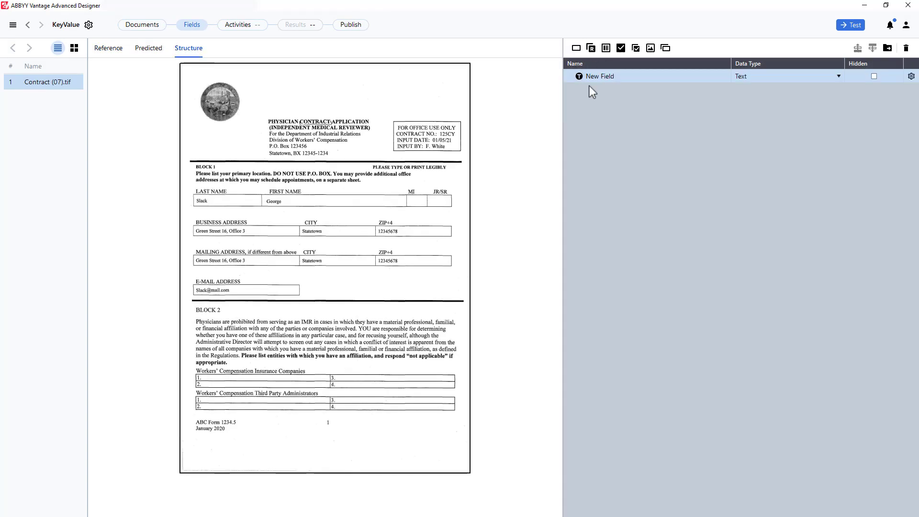
{"action": "double_click", "coordinate": [604, 80]}
{"action": "left_click_drag", "start_coordinate": [538, 181], "coordinate": [471, 189]}
{"action": "type", "text": "Contr"}
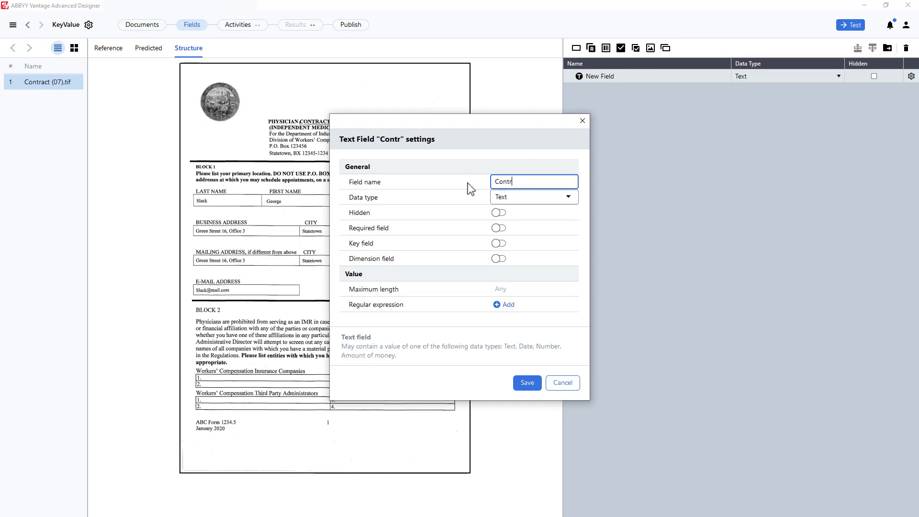
{"action": "type", "text": "actNo"}
{"action": "left_click", "coordinate": [532, 382]}
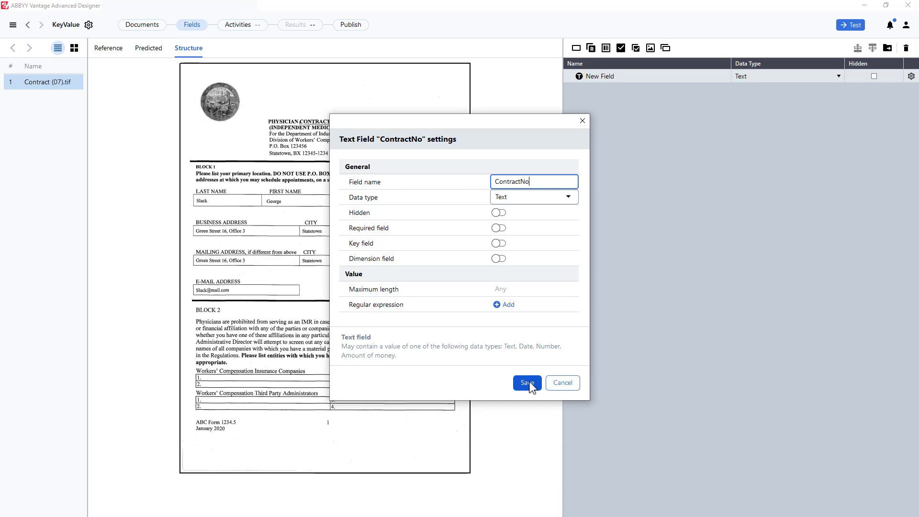
Add a second text field named InputDate
{"action": "left_click", "coordinate": [575, 48]}
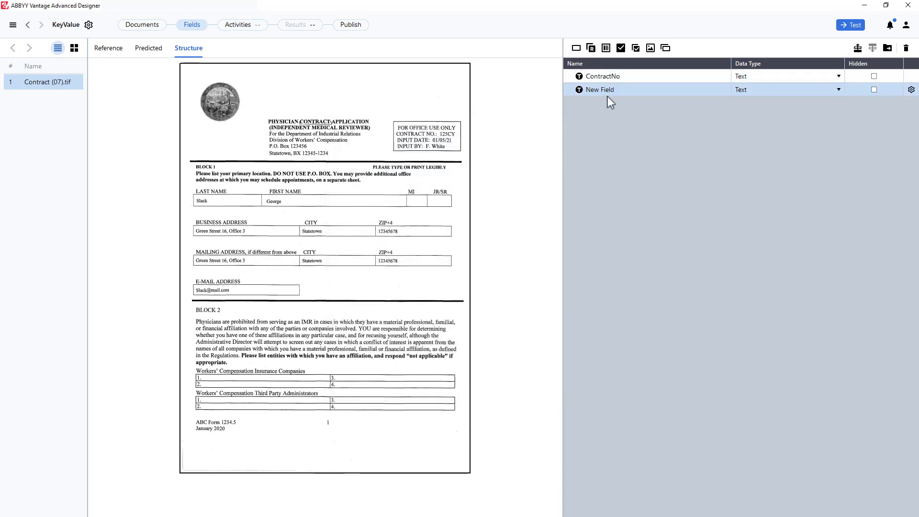
{"action": "double_click", "coordinate": [604, 91]}
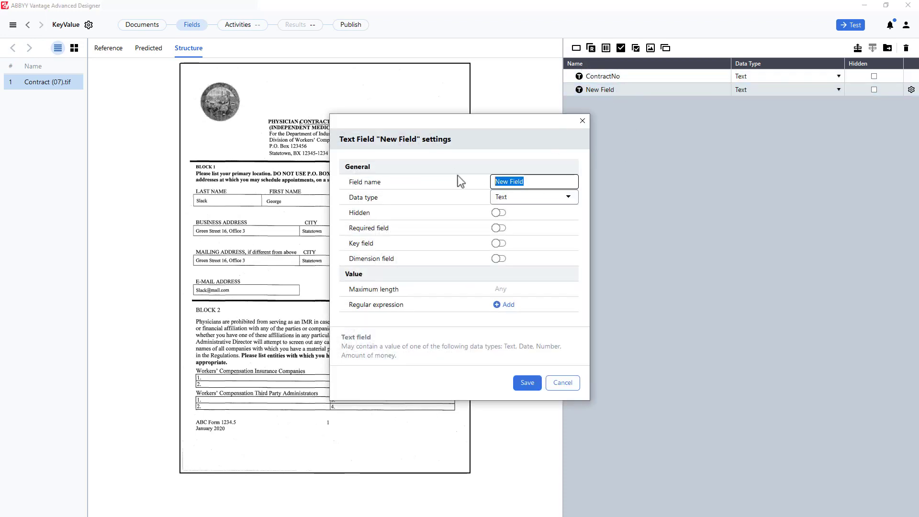
{"action": "type", "text": "InputDate"}
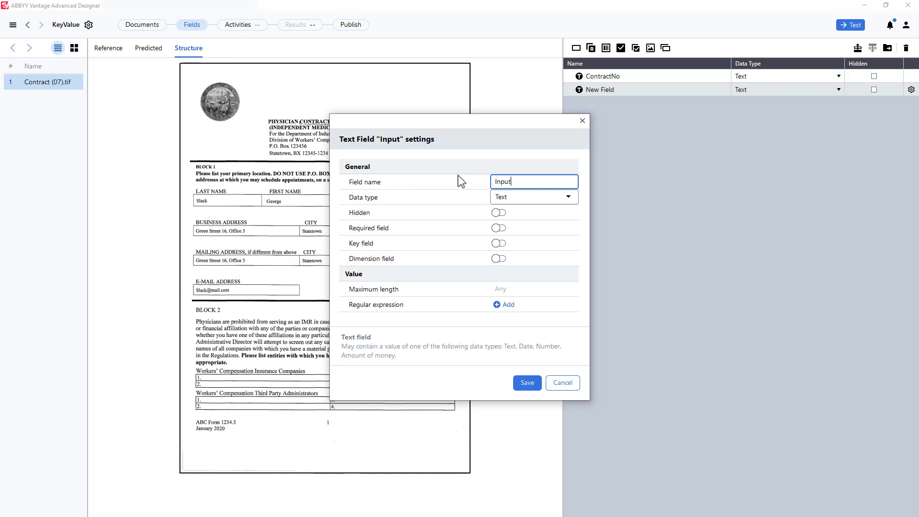
{"action": "left_click", "coordinate": [527, 383]}
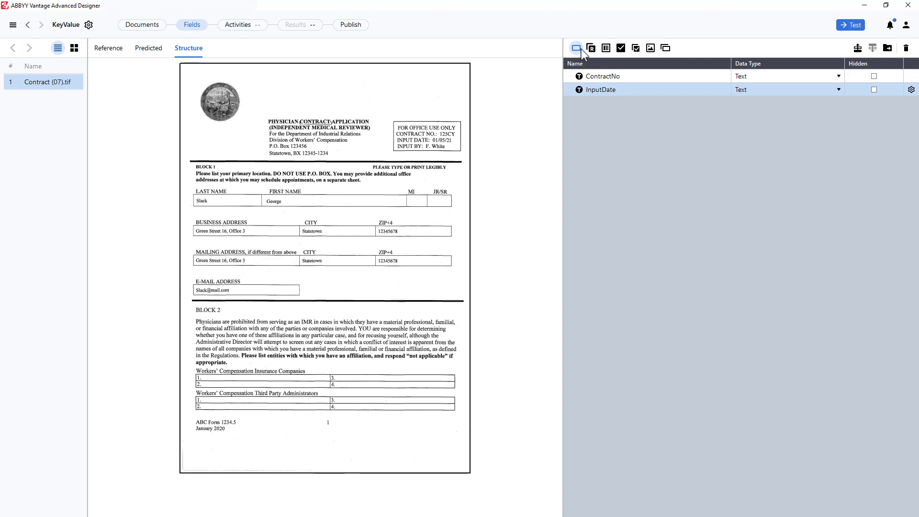
Add a third text field named LastName
{"action": "left_click", "coordinate": [576, 48]}
{"action": "left_click", "coordinate": [532, 180]}
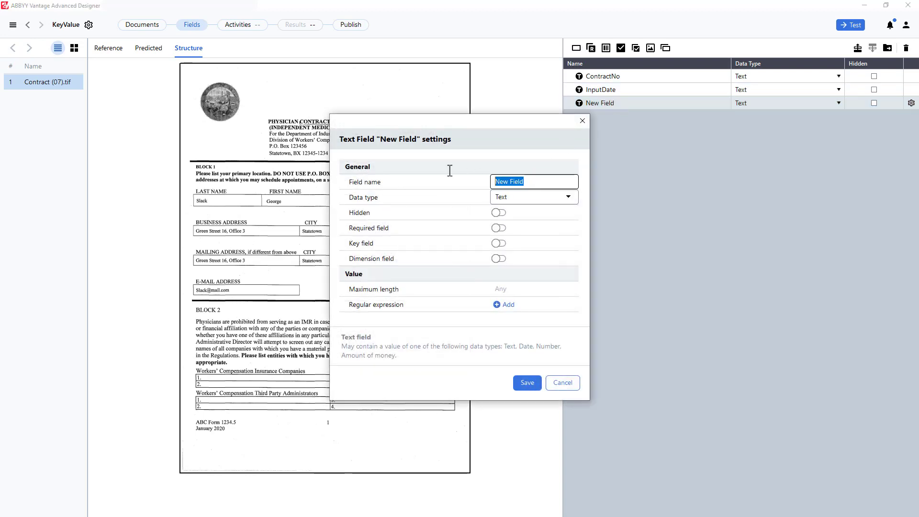
{"action": "type", "text": "LastName"}
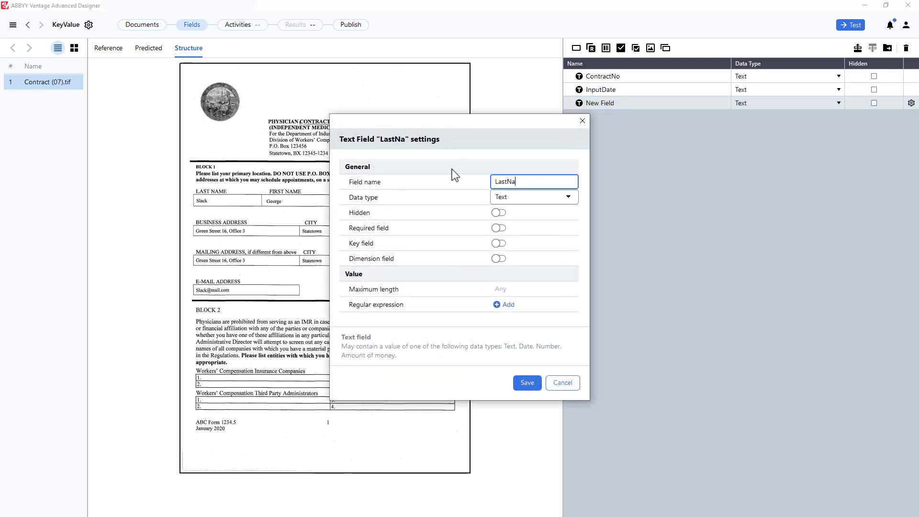
{"action": "left_click", "coordinate": [527, 383]}
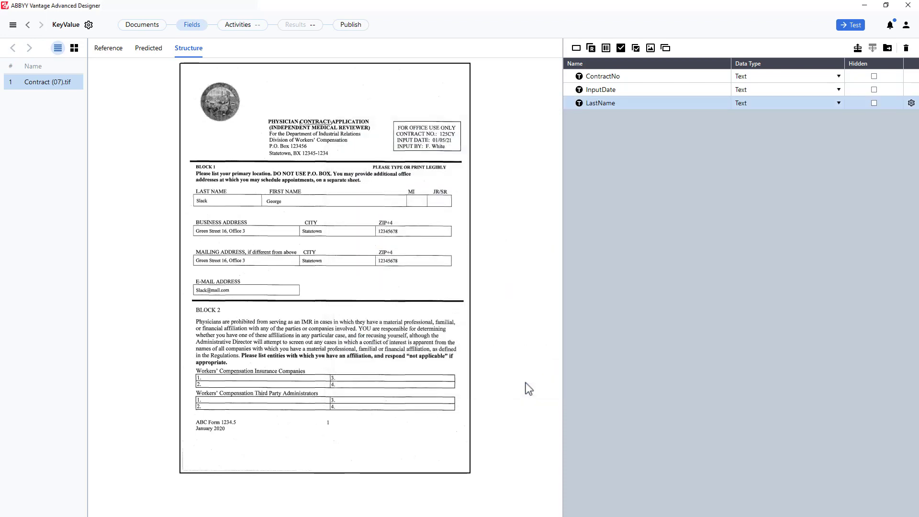
{"action": "left_click", "coordinate": [255, 27]}
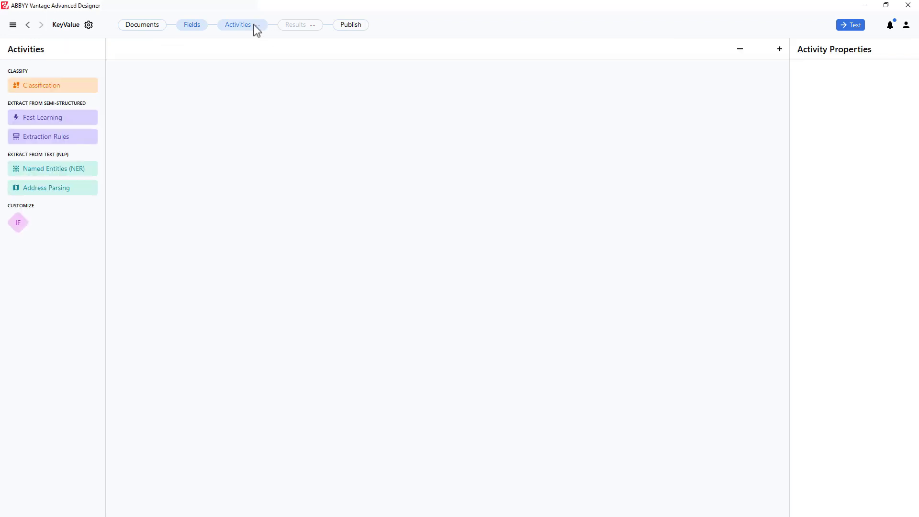
Add an Extraction Rules activity to the flow and open its editor
{"action": "left_click", "coordinate": [56, 140]}
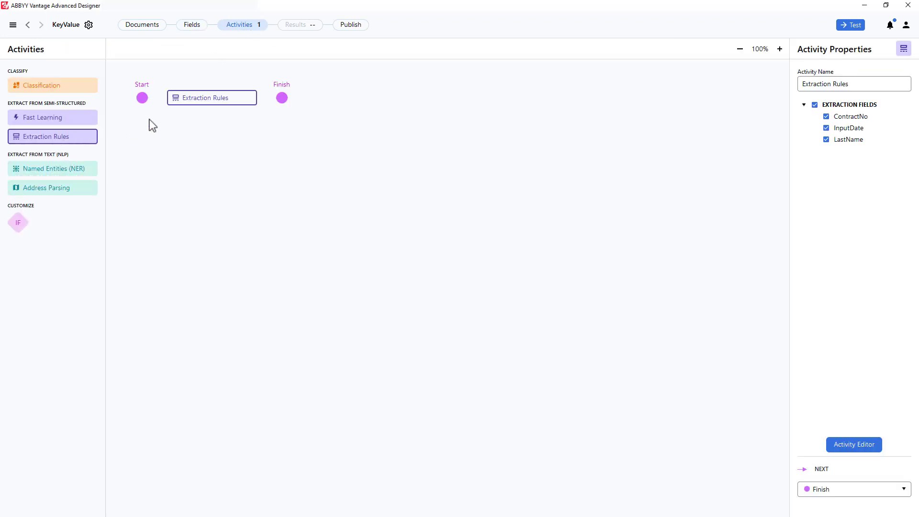
{"action": "left_click", "coordinate": [206, 99]}
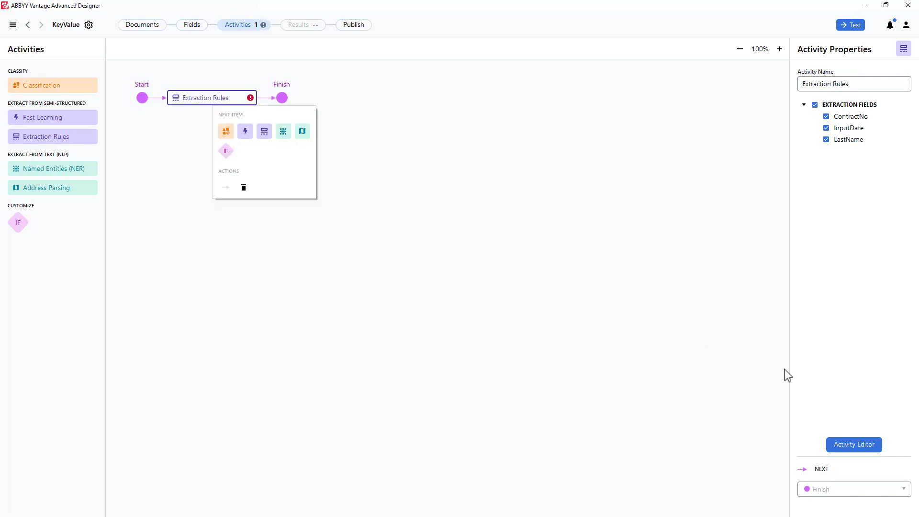
{"action": "left_click", "coordinate": [844, 441]}
{"action": "left_click", "coordinate": [845, 443]}
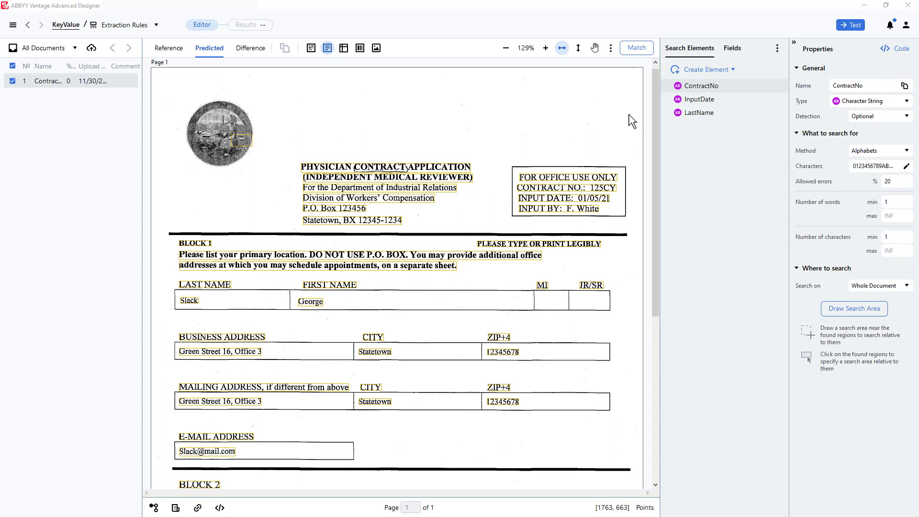
Disable the LastName and InputDate fields in the skill field list
{"action": "left_click", "coordinate": [733, 50]}
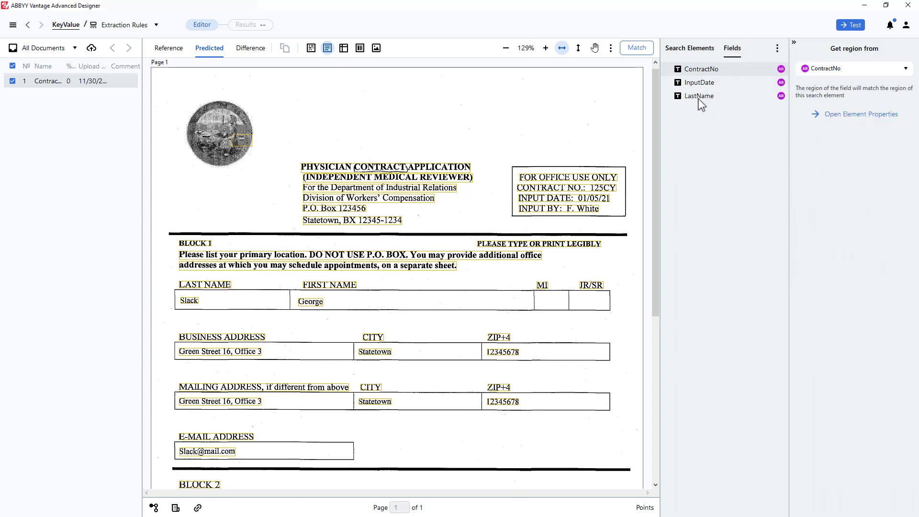
{"action": "left_click", "coordinate": [699, 98]}
{"action": "right_click", "coordinate": [699, 98]}
{"action": "left_click", "coordinate": [710, 124]}
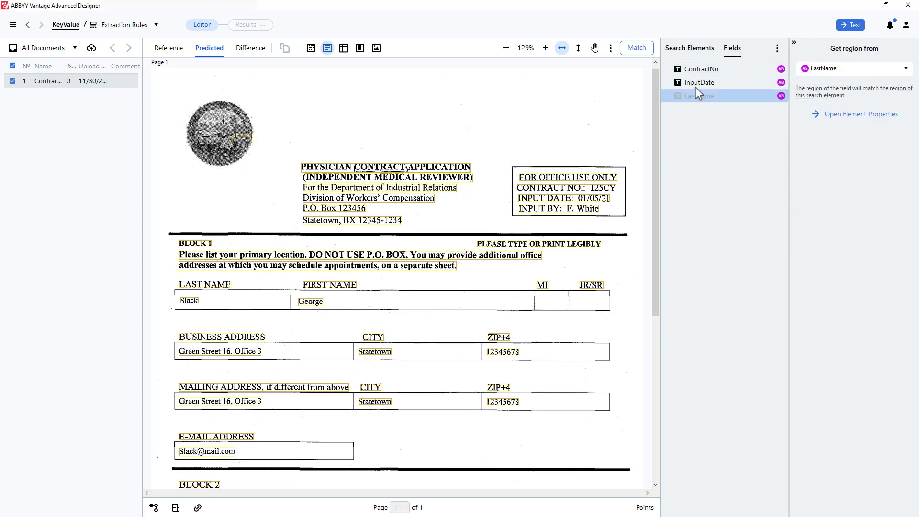
{"action": "right_click", "coordinate": [696, 86]}
{"action": "left_click", "coordinate": [709, 111]}
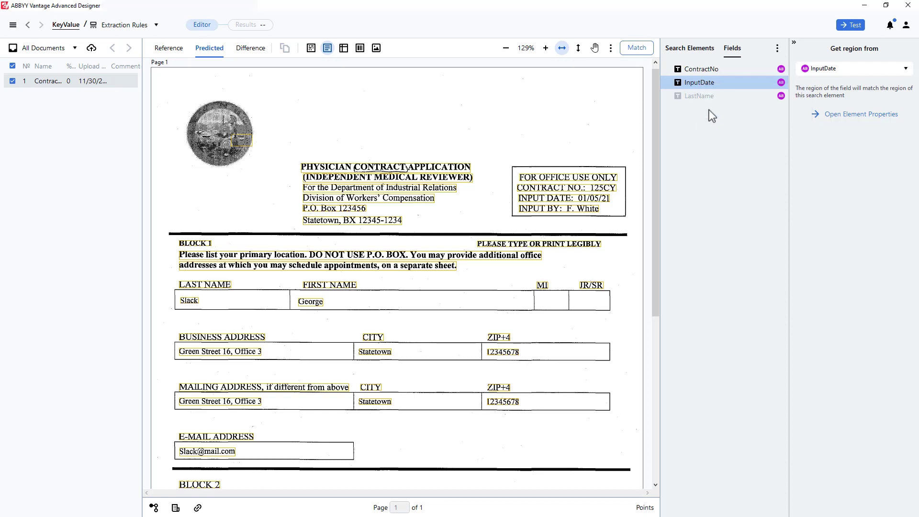
{"action": "left_click", "coordinate": [700, 50]}
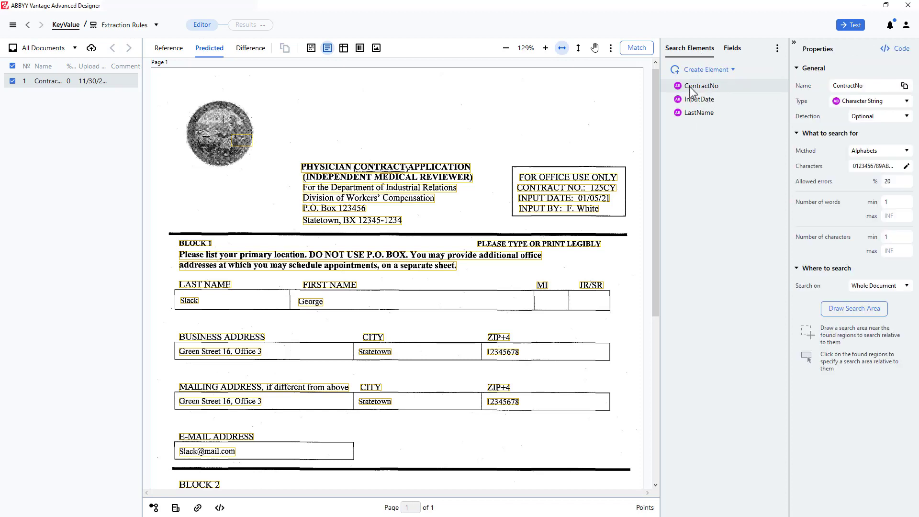
Inspect the ContractNo search element's options without making changes
{"action": "left_click", "coordinate": [690, 87]}
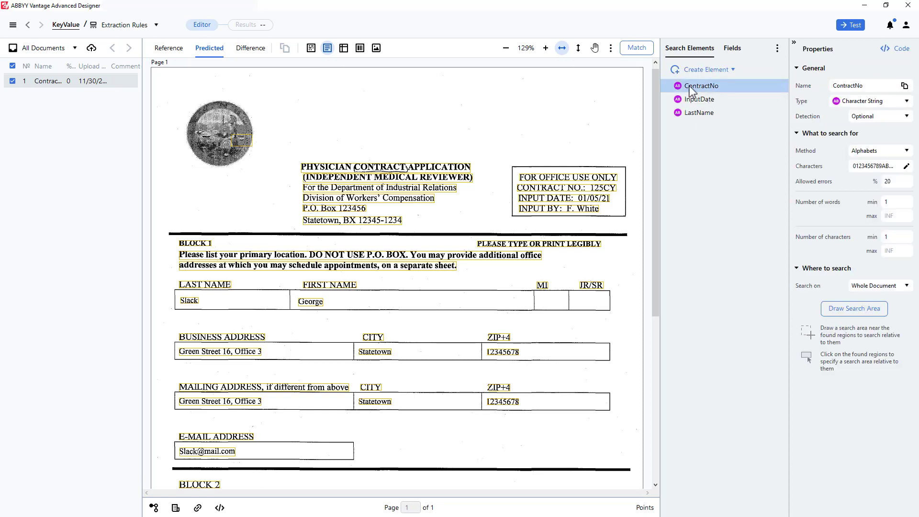
{"action": "right_click", "coordinate": [689, 85]}
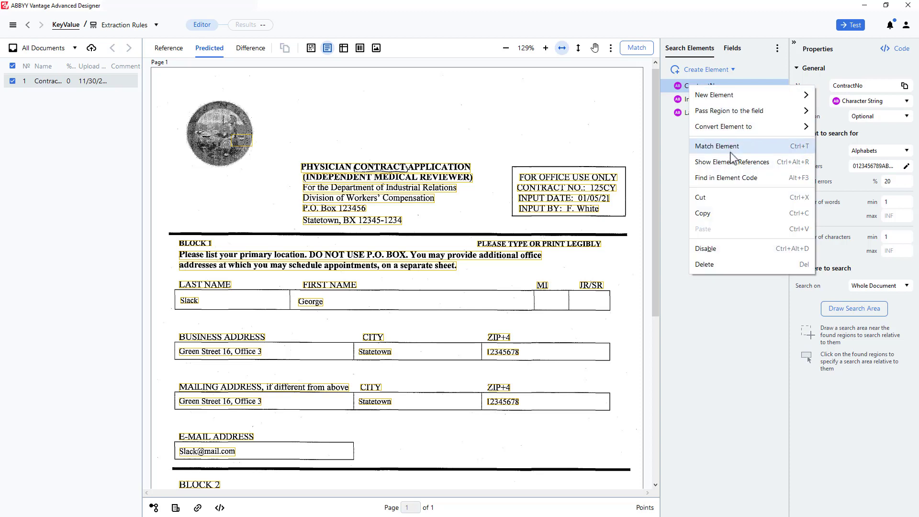
{"action": "mouse_move", "coordinate": [736, 131]}
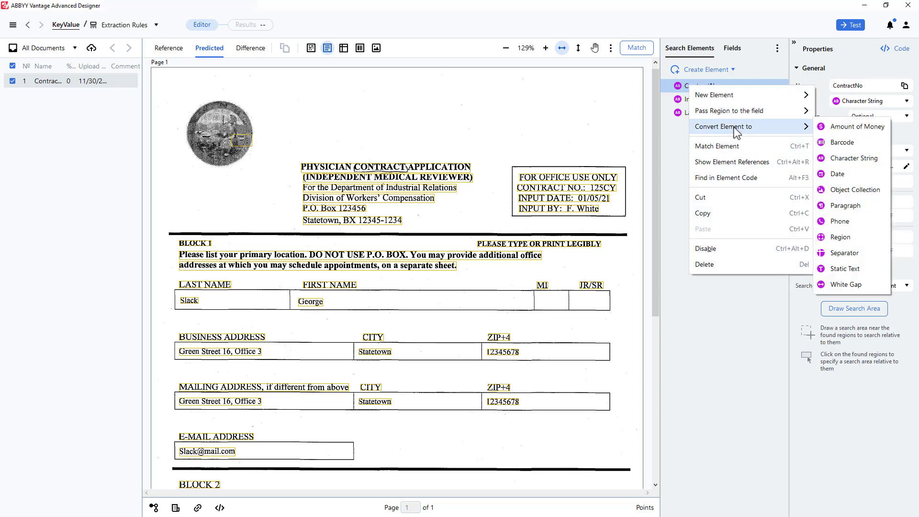
{"action": "left_click", "coordinate": [671, 139]}
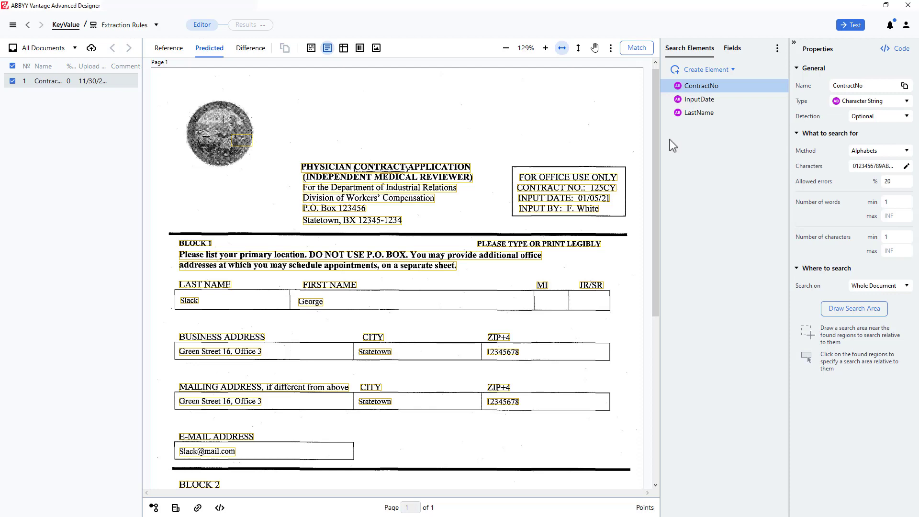
{"action": "left_click", "coordinate": [713, 149]}
Delete the ContractNo, InputDate and LastName search elements, confirming each warning
{"action": "left_click", "coordinate": [698, 86]}
{"action": "key", "text": "Delete"}
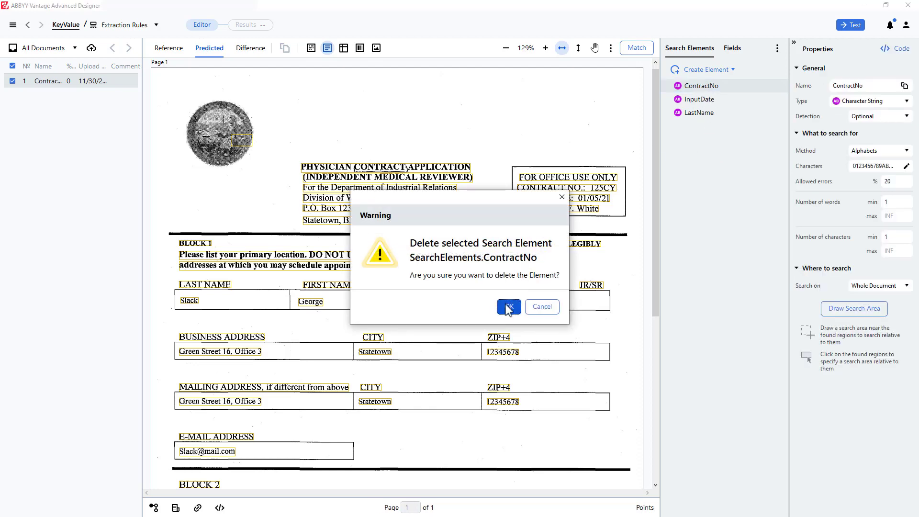
{"action": "left_click", "coordinate": [505, 303]}
{"action": "key", "text": "Delete"}
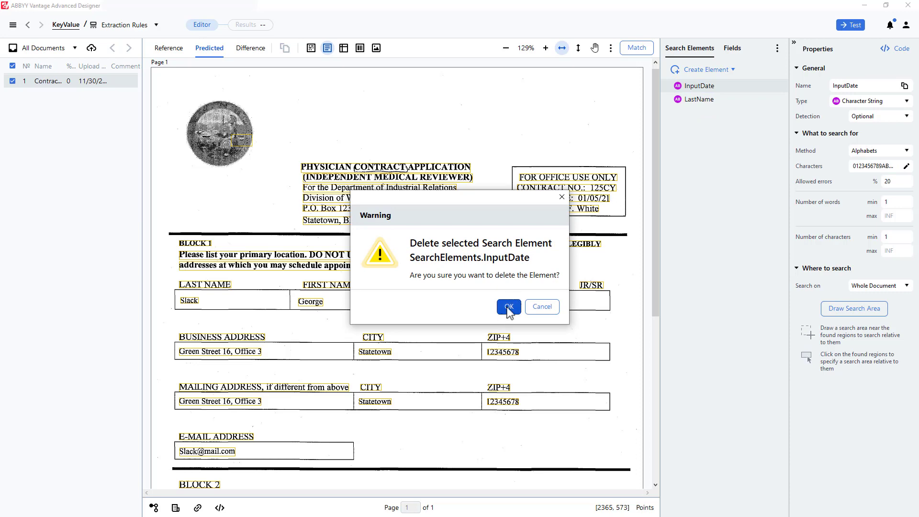
{"action": "left_click", "coordinate": [508, 305]}
{"action": "key", "text": "Delete"}
{"action": "left_click", "coordinate": [508, 305]}
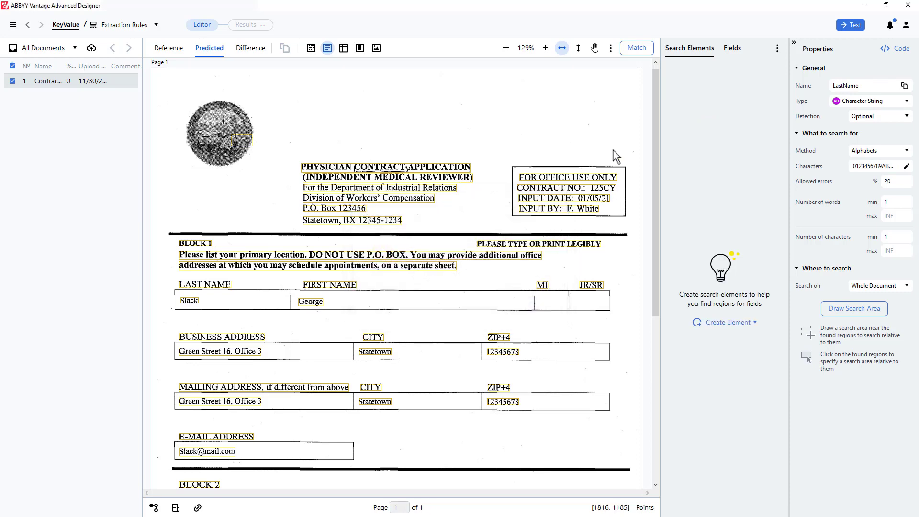
{"action": "left_click", "coordinate": [754, 322]}
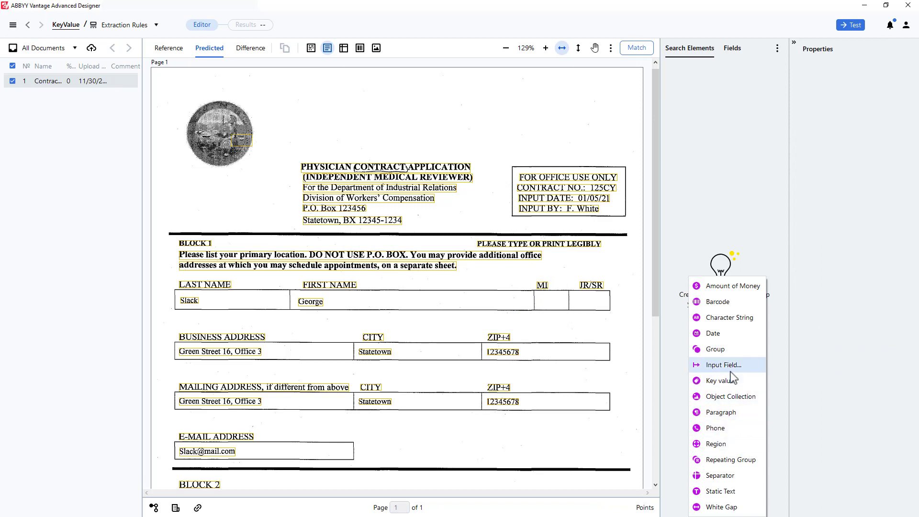
Create a Key value element named ContractNo with ContractNo as the key text
{"action": "left_click", "coordinate": [719, 381]}
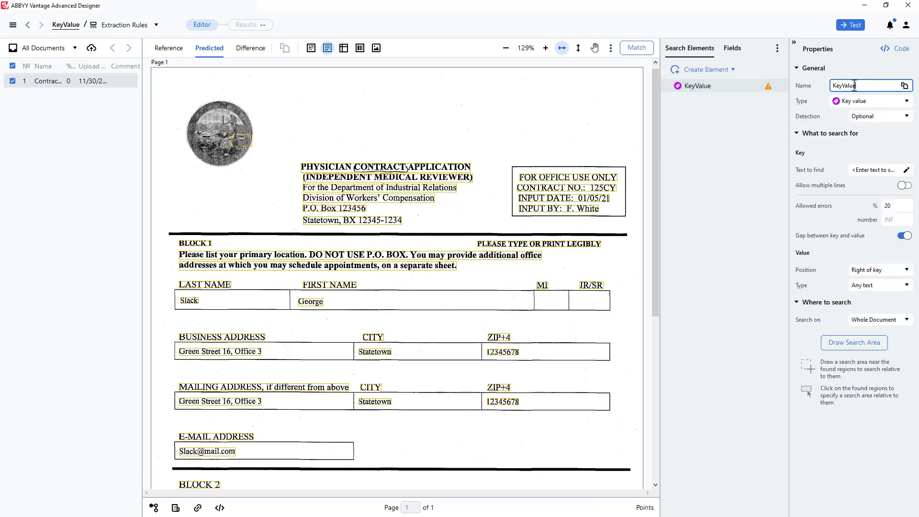
{"action": "type", "text": "ContractNo"}
{"action": "key", "text": "ctrl+a"}
{"action": "key", "text": "ctrl+c"}
{"action": "left_click", "coordinate": [882, 170]}
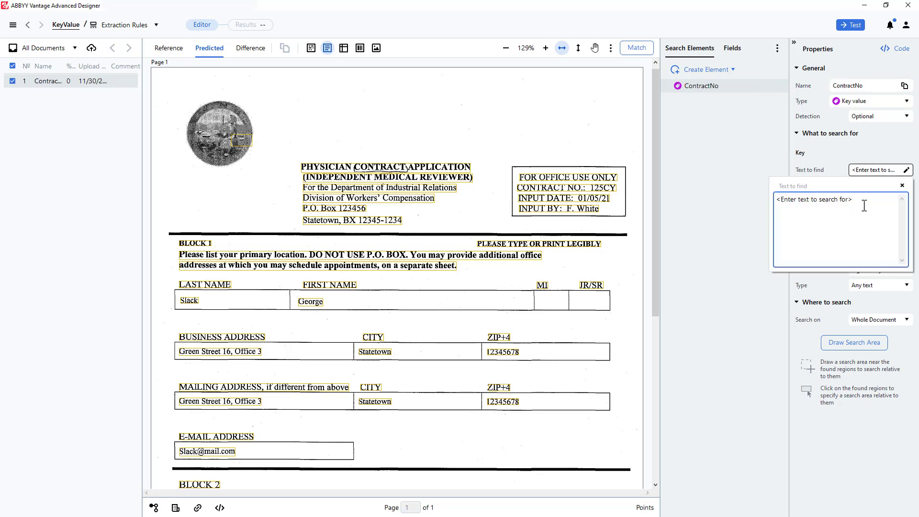
{"action": "key", "text": "ctrl+v"}
Turn off the key-value gap, keeping Right of key position and Any text value
{"action": "left_click", "coordinate": [795, 333]}
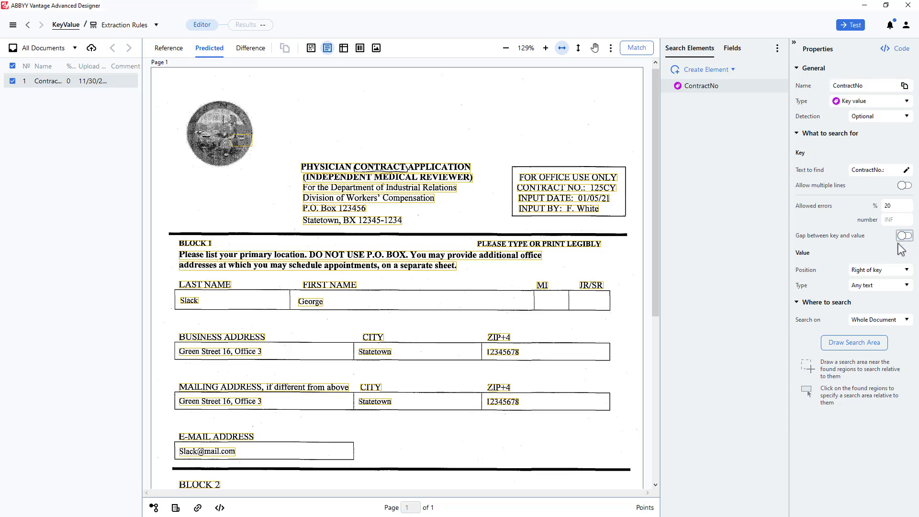
{"action": "left_click", "coordinate": [894, 274]}
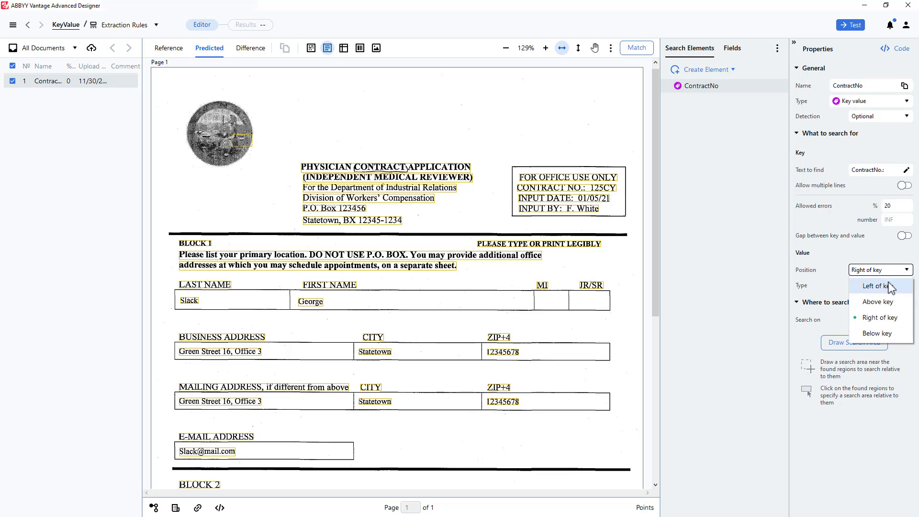
{"action": "left_click", "coordinate": [871, 319]}
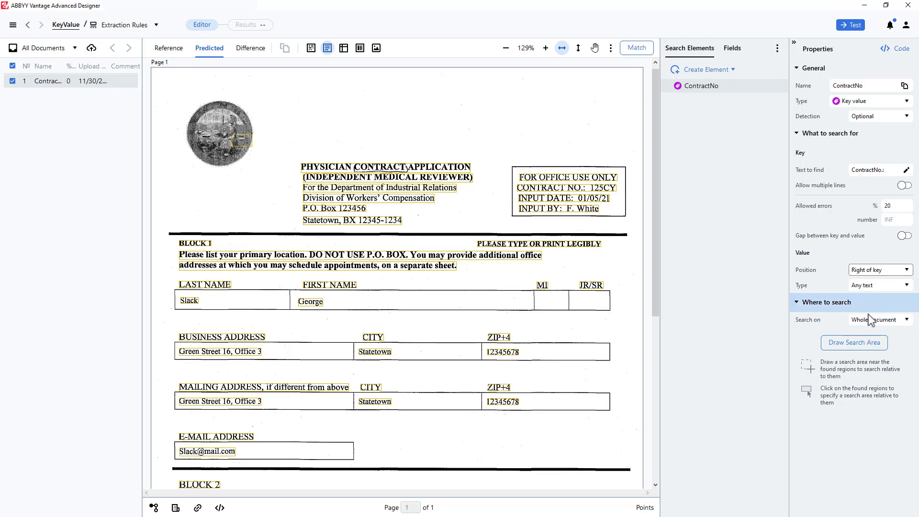
{"action": "left_click", "coordinate": [895, 287]}
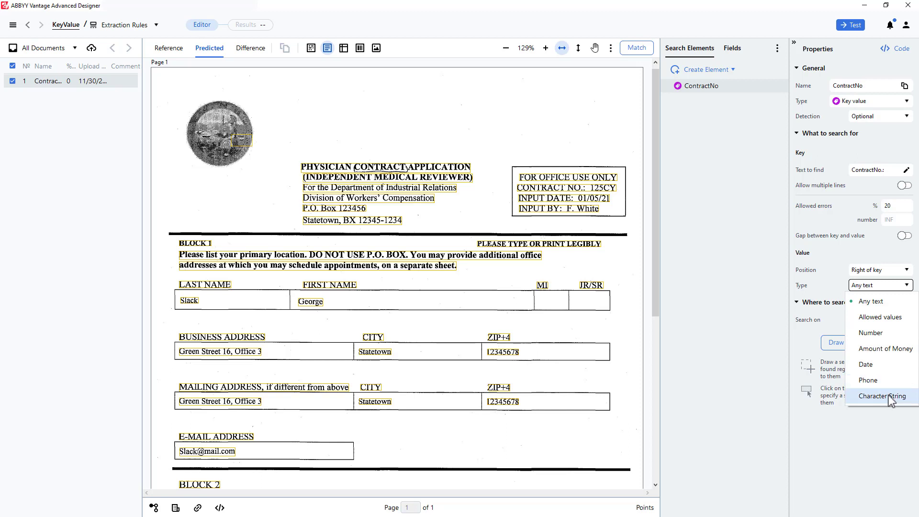
{"action": "left_click", "coordinate": [883, 307]}
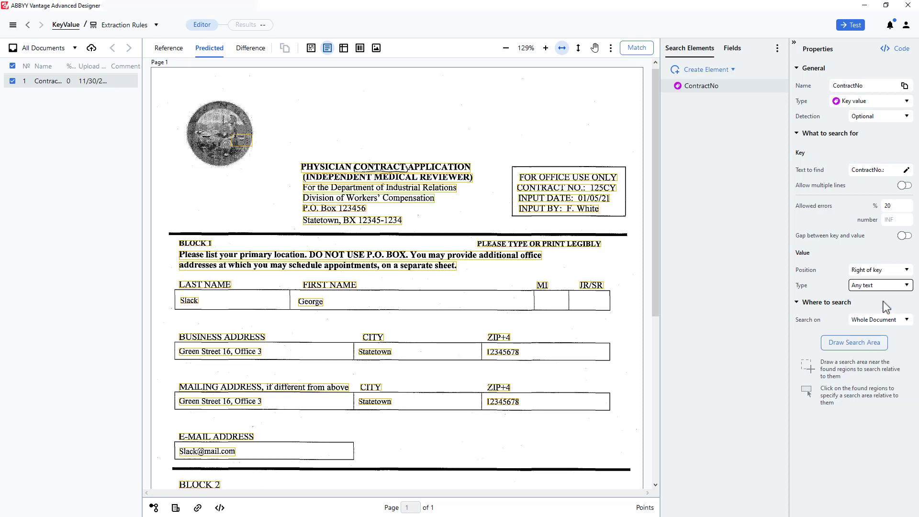
{"action": "left_click", "coordinate": [636, 48]}
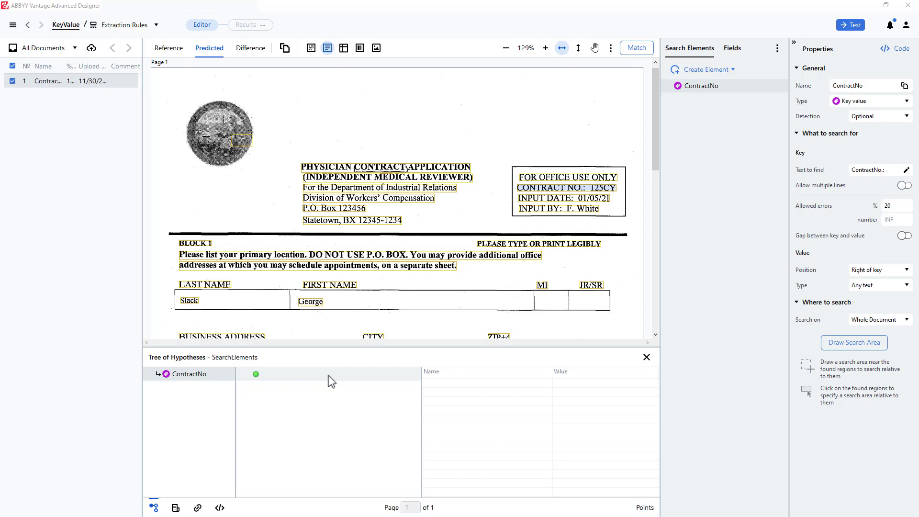
Expand the ContractNo hypothesis and check key CONTRACT NO.: and value 125CY
{"action": "left_click", "coordinate": [256, 375]}
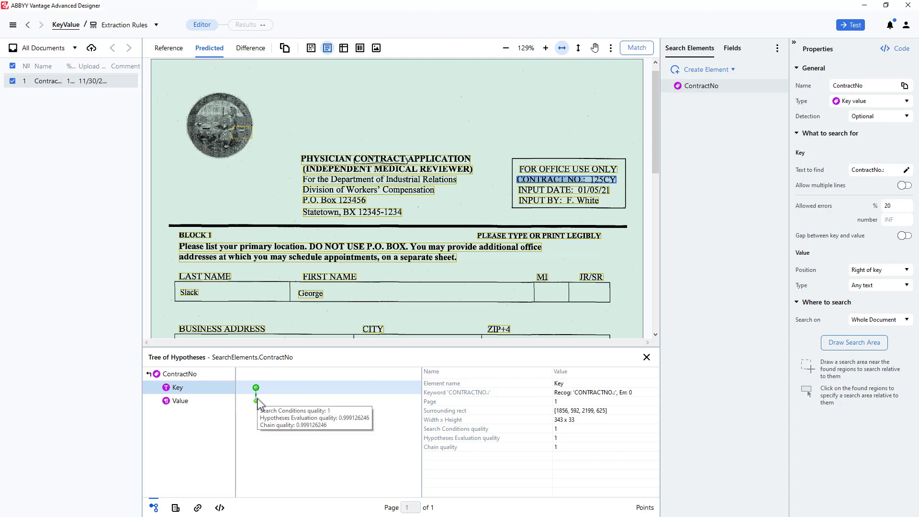
{"action": "left_click", "coordinate": [257, 401]}
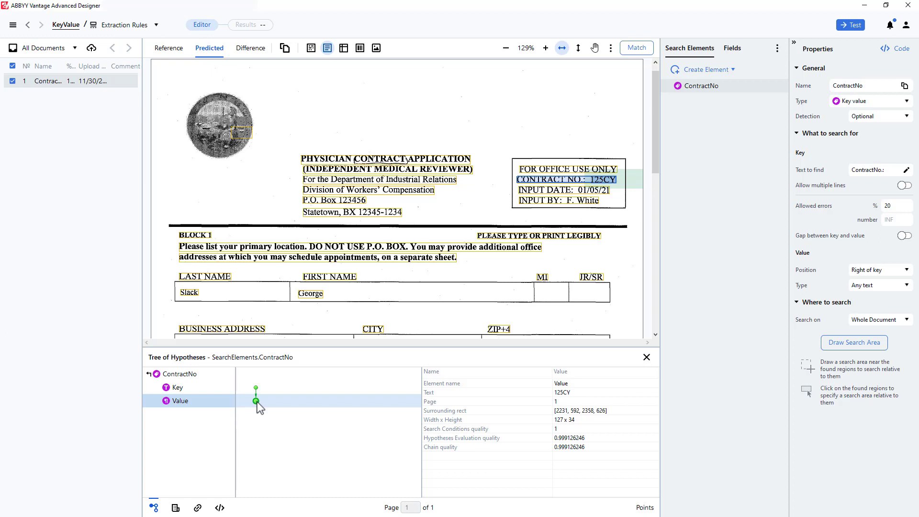
{"action": "left_click", "coordinate": [256, 387]}
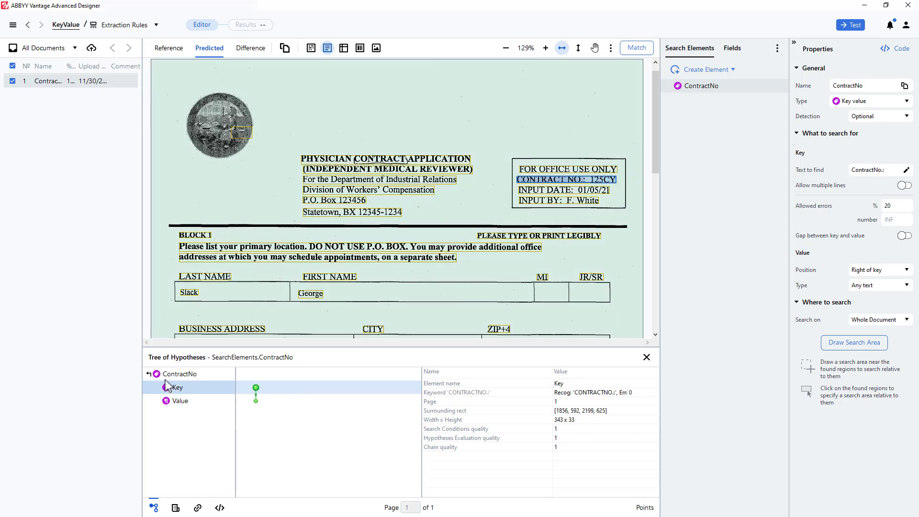
{"action": "left_click", "coordinate": [149, 374]}
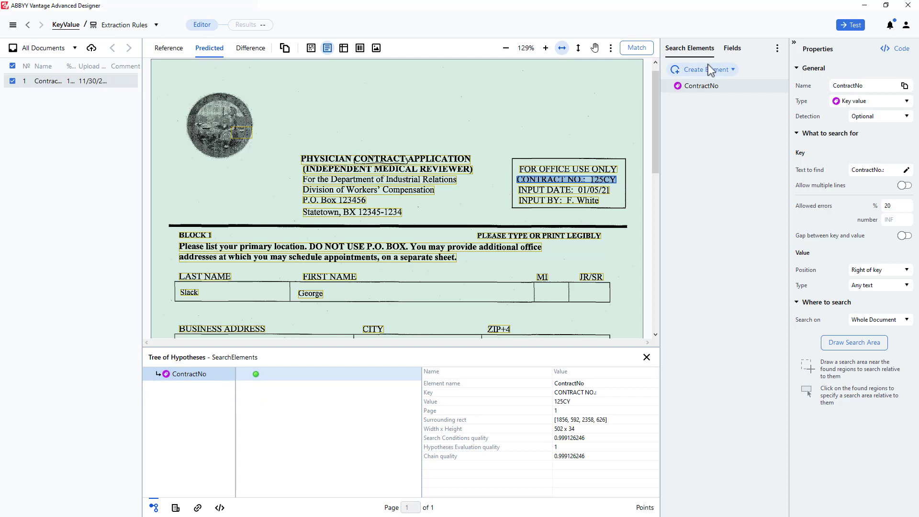
{"action": "left_click", "coordinate": [729, 70]}
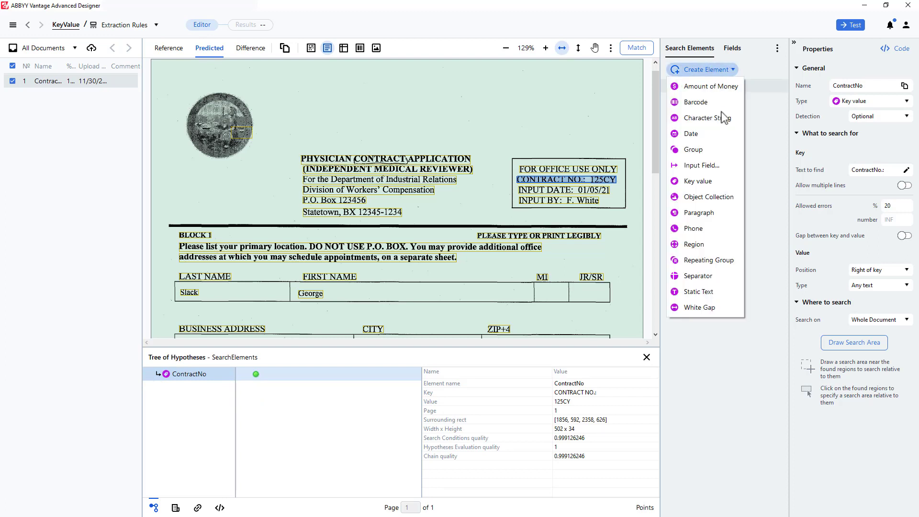
Create a Key value element named LastName with LastName as the key text
{"action": "left_click", "coordinate": [713, 180]}
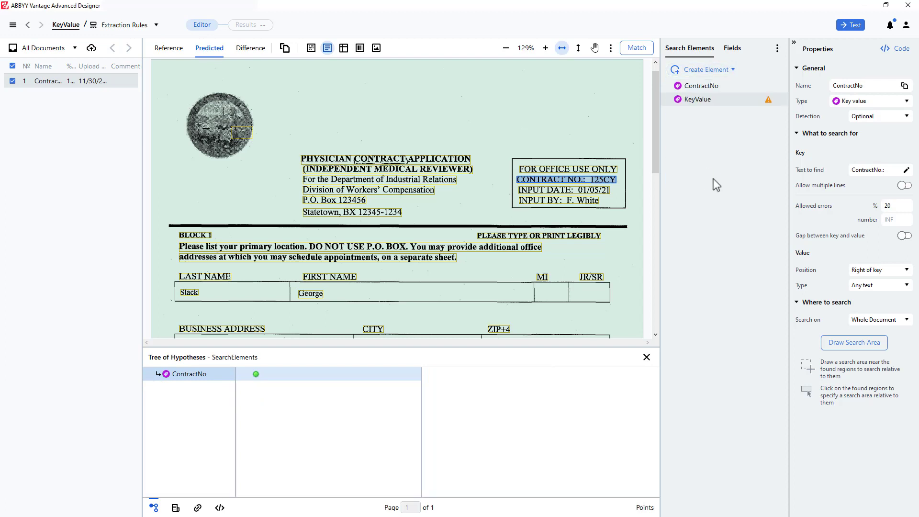
{"action": "double_click", "coordinate": [864, 86]}
{"action": "type", "text": "L"}
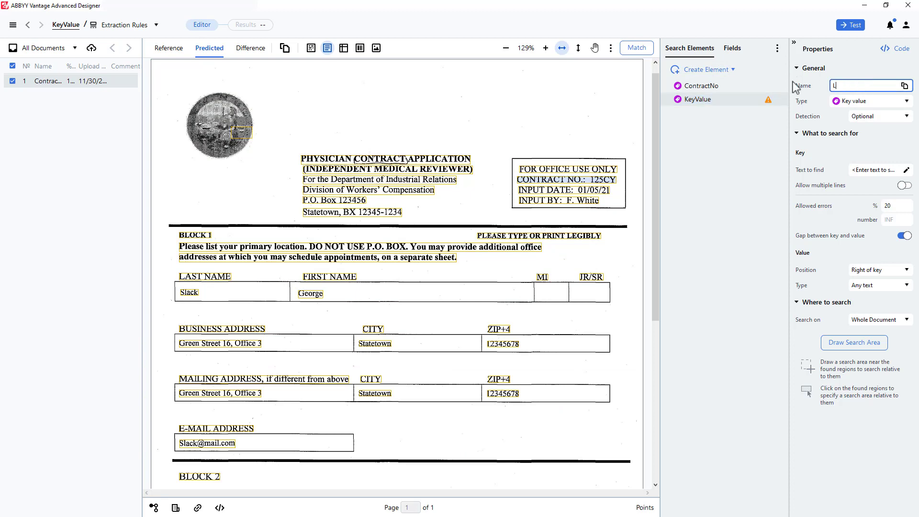
{"action": "type", "text": "astName"}
{"action": "left_click", "coordinate": [877, 170]}
{"action": "left_click", "coordinate": [846, 199]}
{"action": "triple_click", "coordinate": [846, 200]}
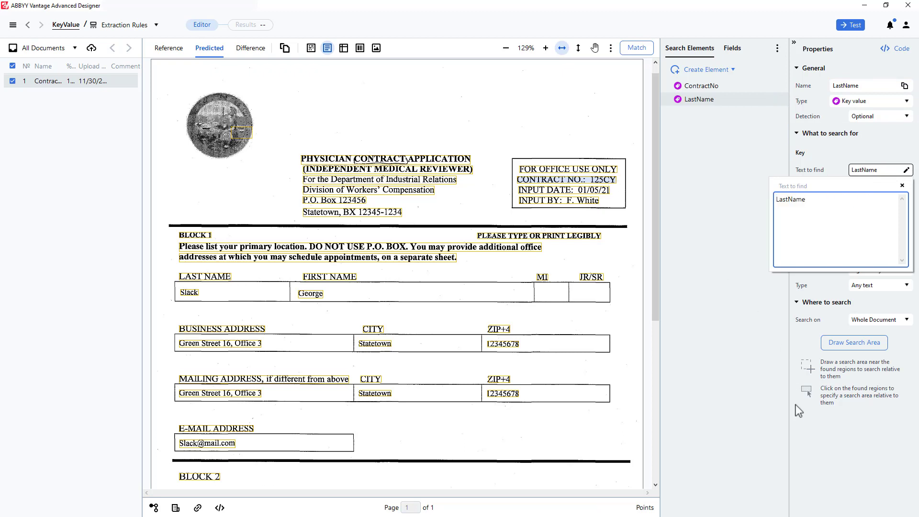
{"action": "left_click", "coordinate": [806, 442]}
Turn off the key-value gap and set the value position to Below key
{"action": "left_click", "coordinate": [904, 235]}
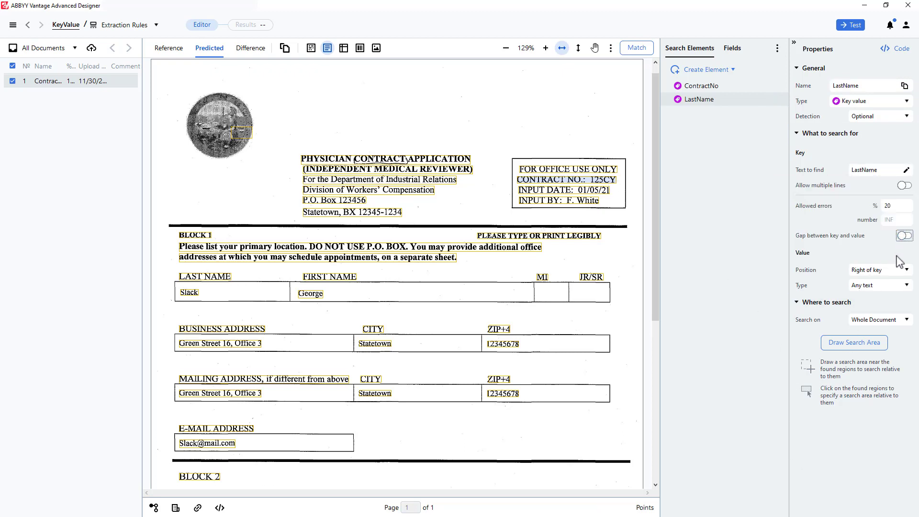
{"action": "left_click", "coordinate": [897, 272]}
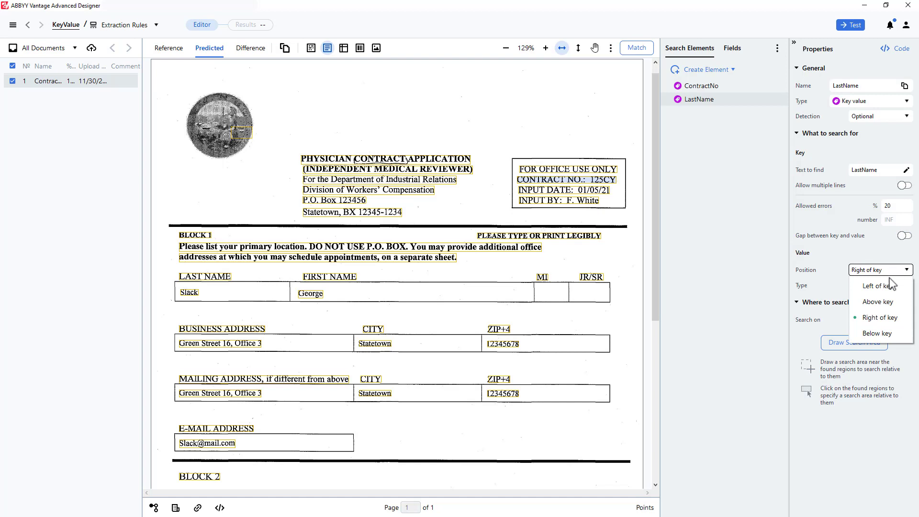
{"action": "left_click", "coordinate": [878, 335]}
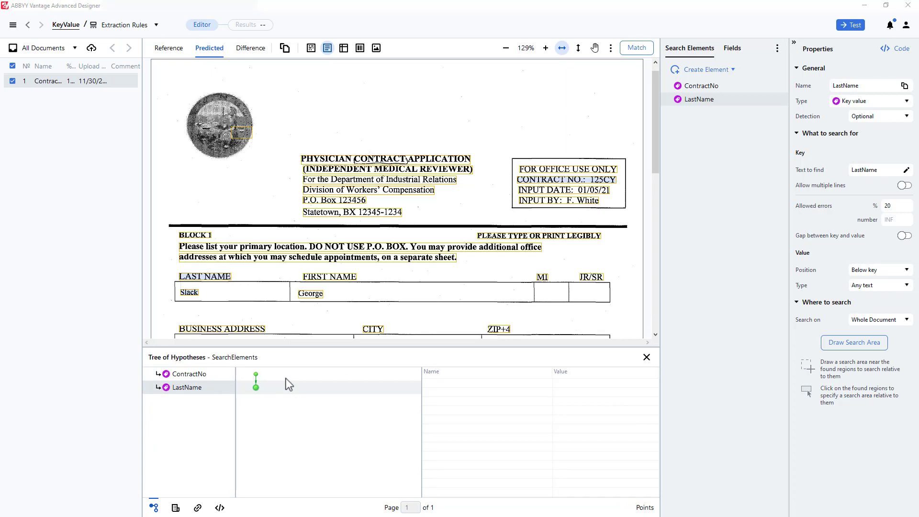
Check that LastName resolves to the LAST NAME key with the surname below it
{"action": "left_click", "coordinate": [256, 374]}
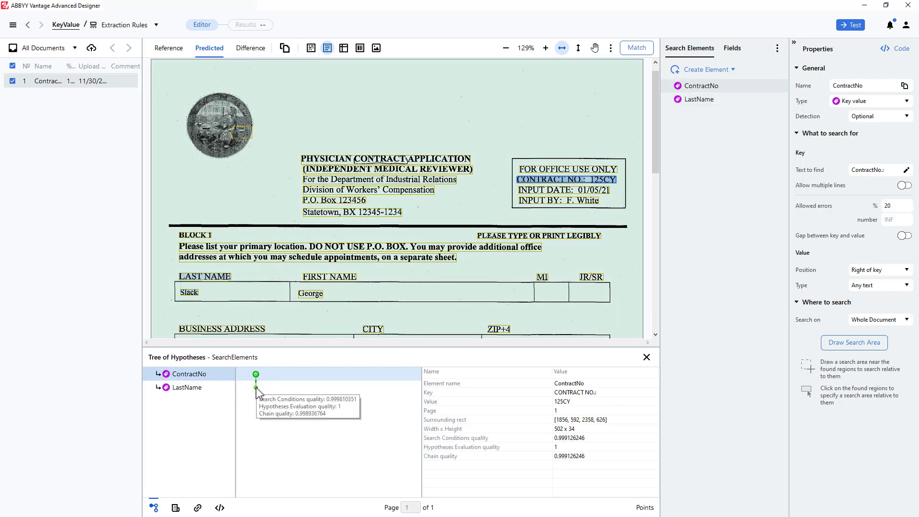
{"action": "left_click", "coordinate": [256, 387]}
{"action": "double_click", "coordinate": [257, 387]}
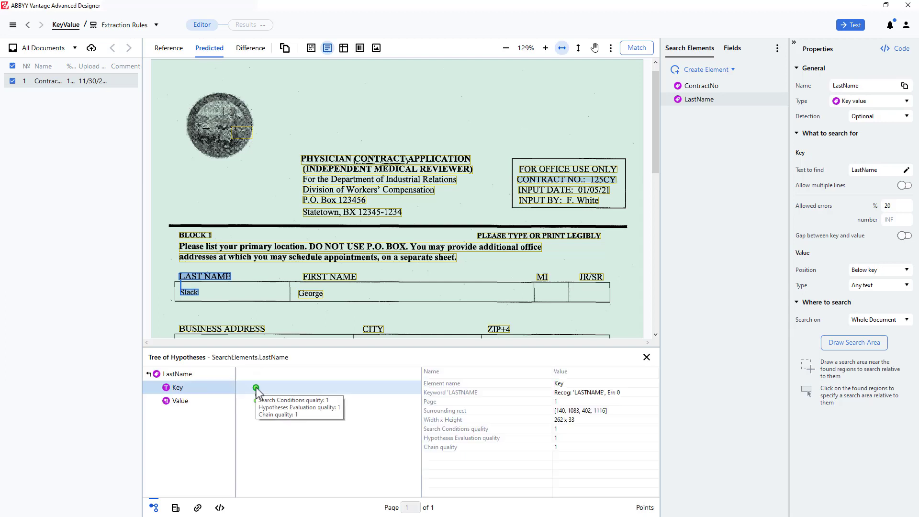
{"action": "left_click", "coordinate": [256, 401]}
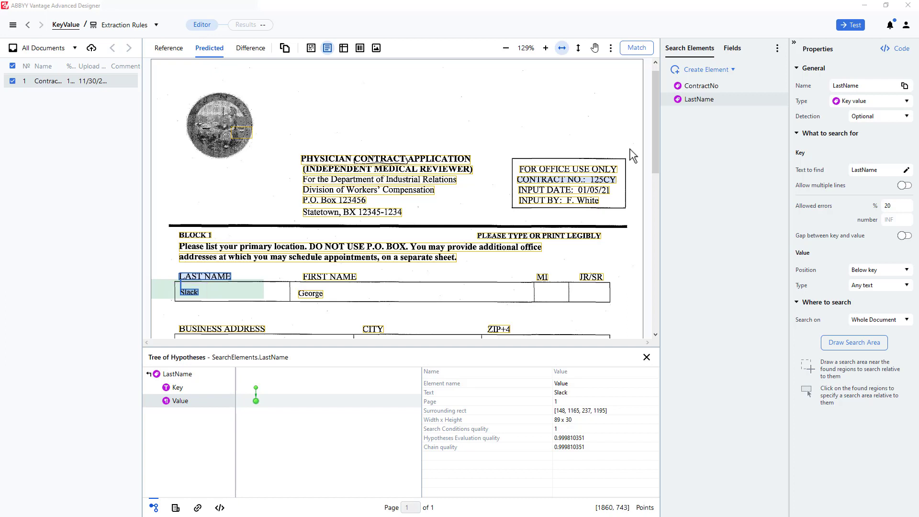
{"action": "left_click", "coordinate": [734, 68]}
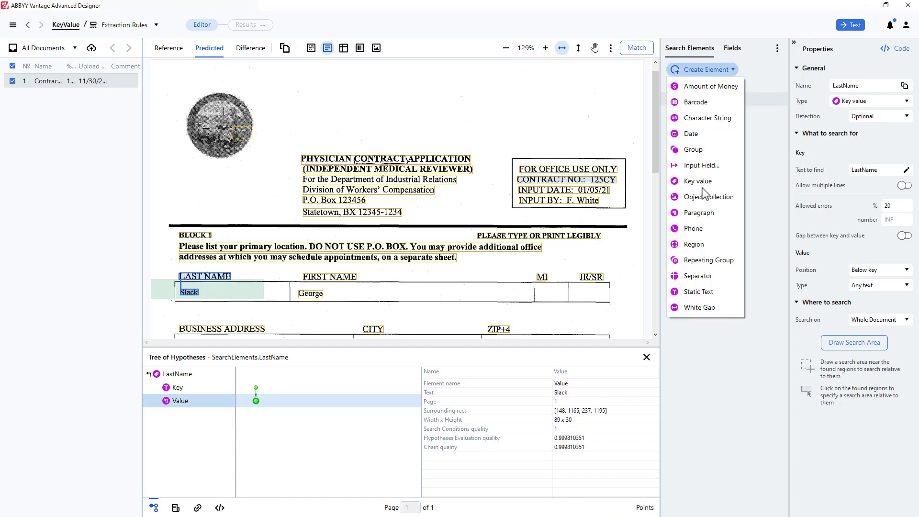
Create a Key value element named InputDate with key text Input and no gap
{"action": "left_click", "coordinate": [702, 187]}
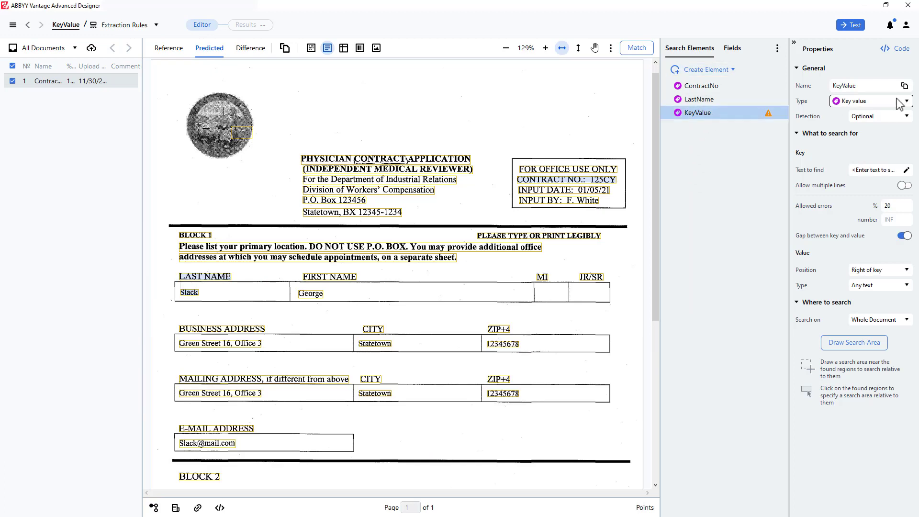
{"action": "double_click", "coordinate": [857, 85]}
{"action": "type", "text": "InputDate"}
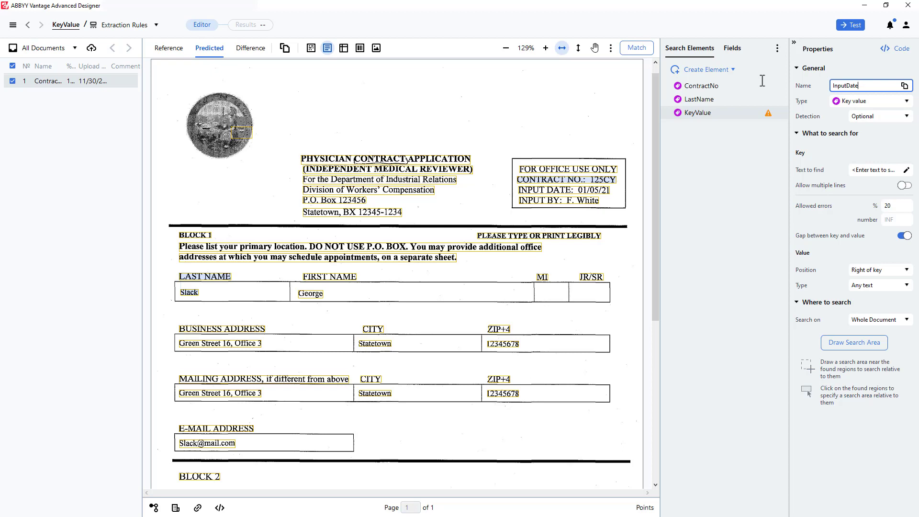
{"action": "left_click", "coordinate": [877, 172]}
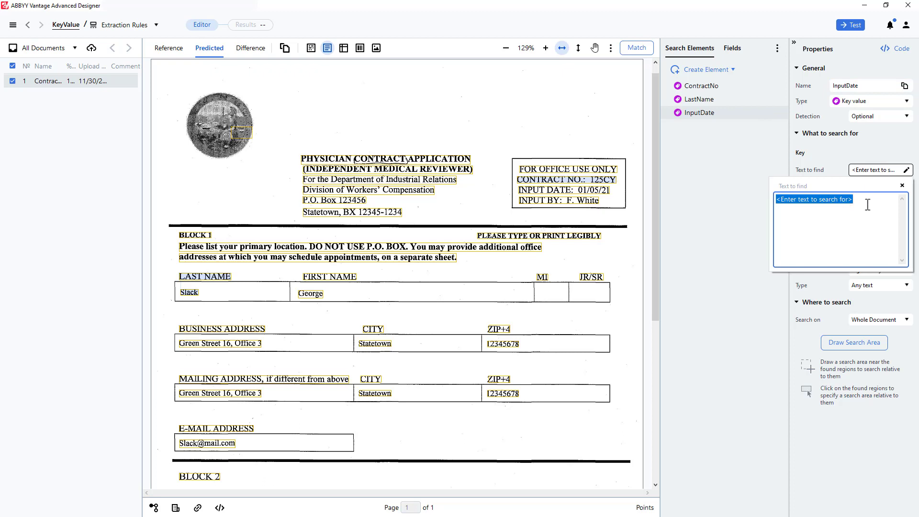
{"action": "type", "text": "Input"}
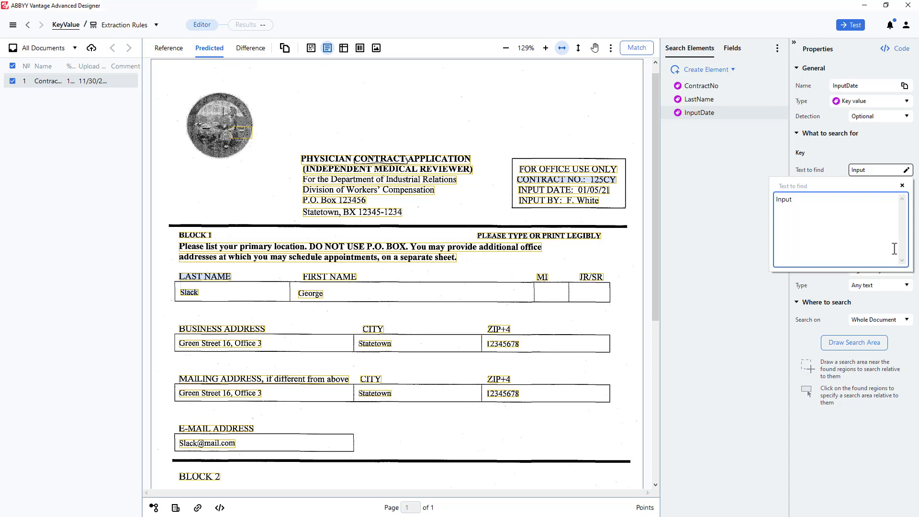
{"action": "left_click", "coordinate": [868, 442]}
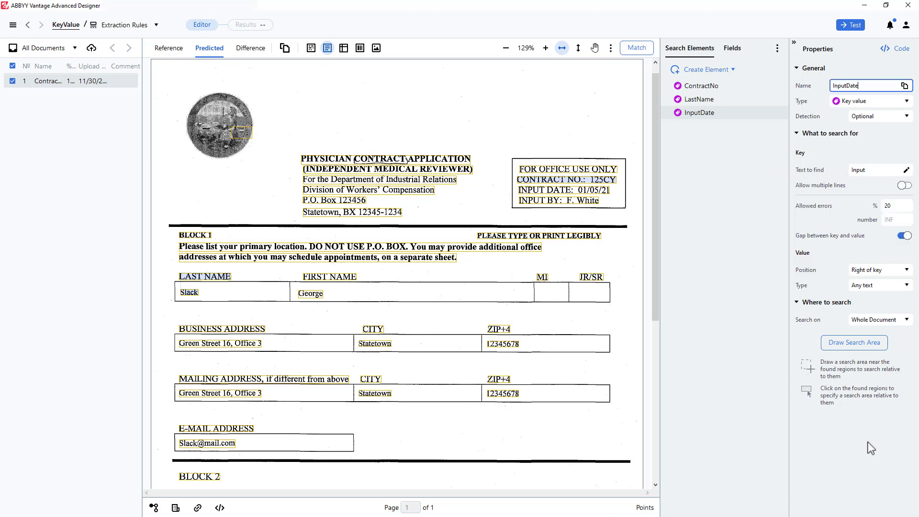
{"action": "left_click", "coordinate": [904, 237]}
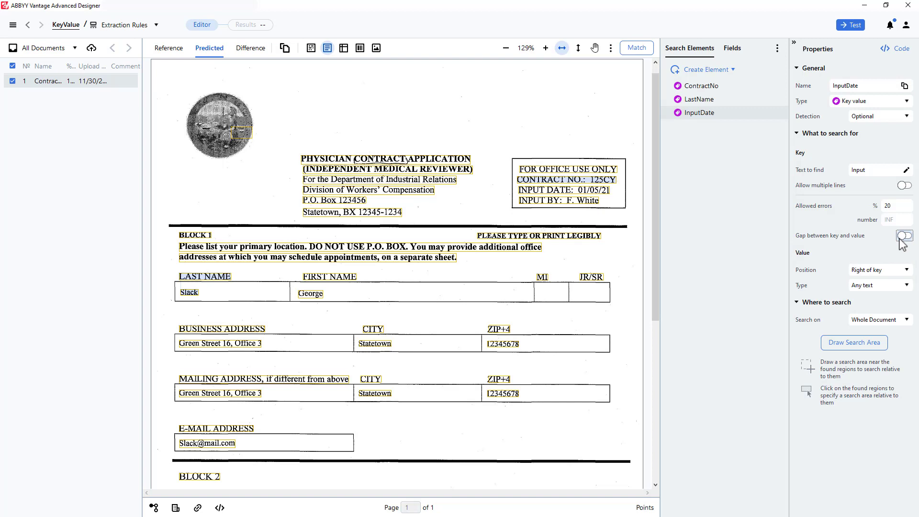
Set the InputDate value type to Date with Month, day, year format
{"action": "left_click", "coordinate": [876, 286]}
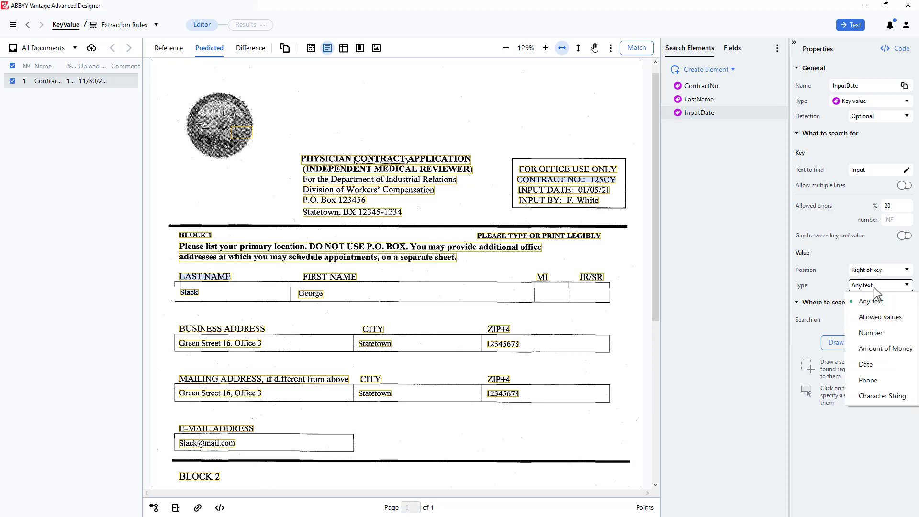
{"action": "left_click", "coordinate": [866, 364]}
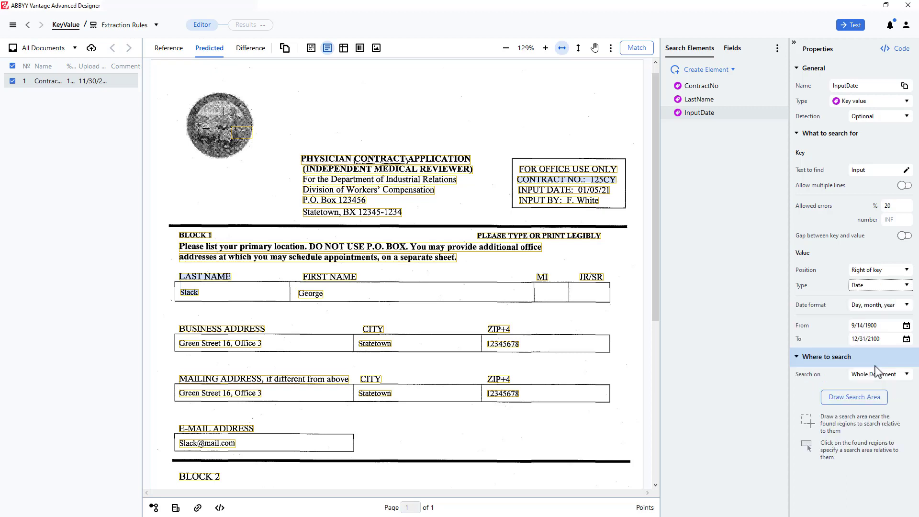
{"action": "left_click", "coordinate": [871, 305]}
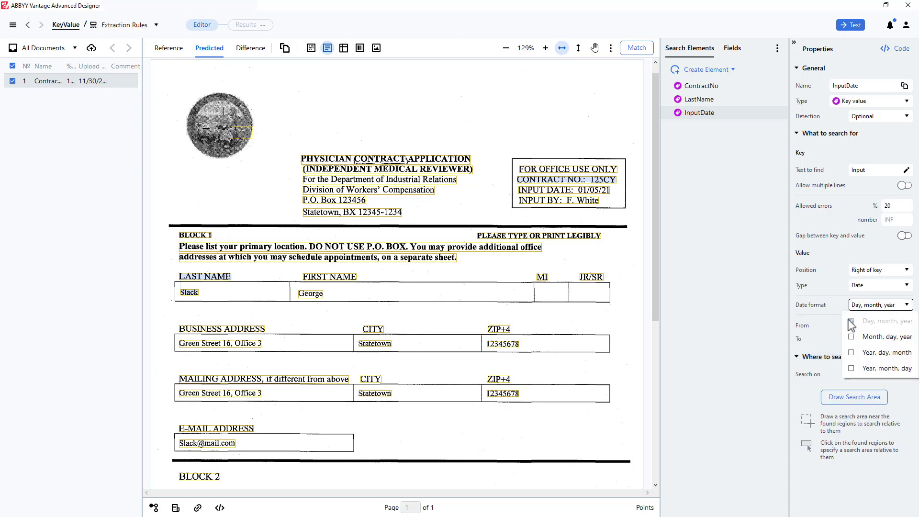
{"action": "left_click", "coordinate": [852, 337]}
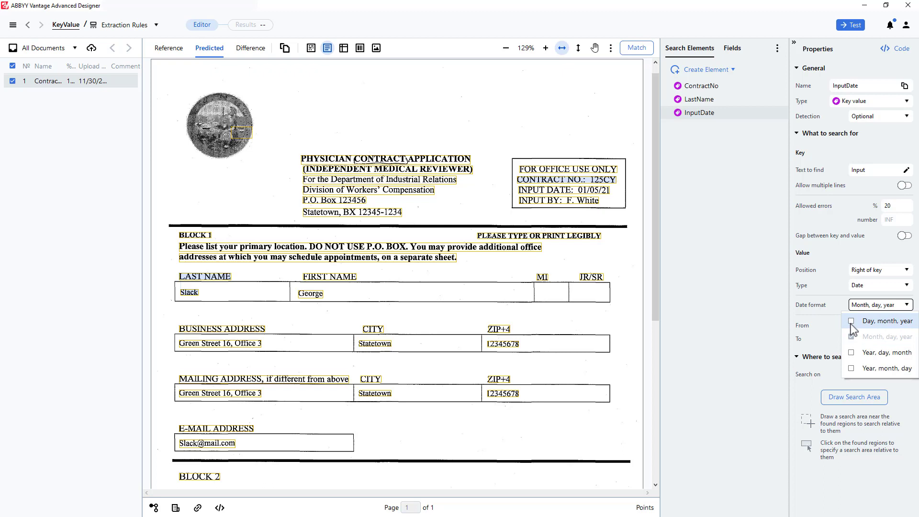
{"action": "left_click", "coordinate": [803, 312]}
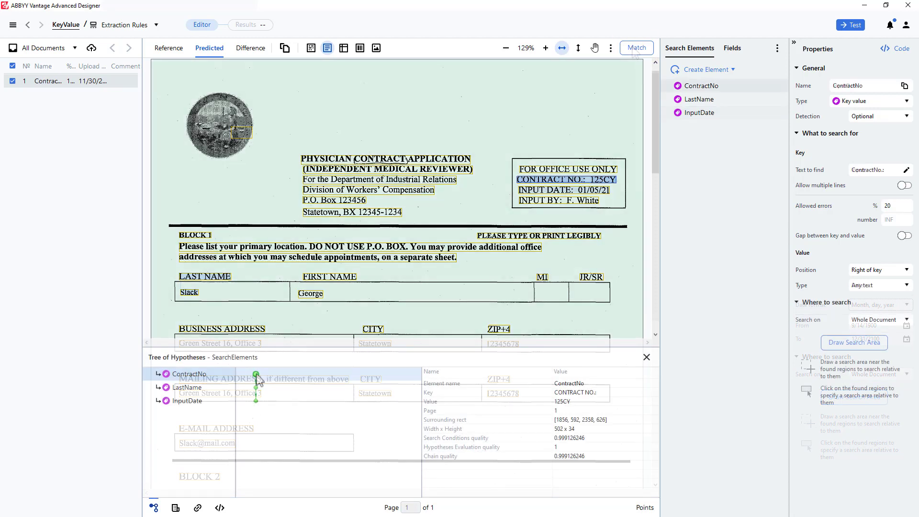
Run matching and verify InputDate finds the INPUT key and date 01/05/21
{"action": "left_click", "coordinate": [257, 375]}
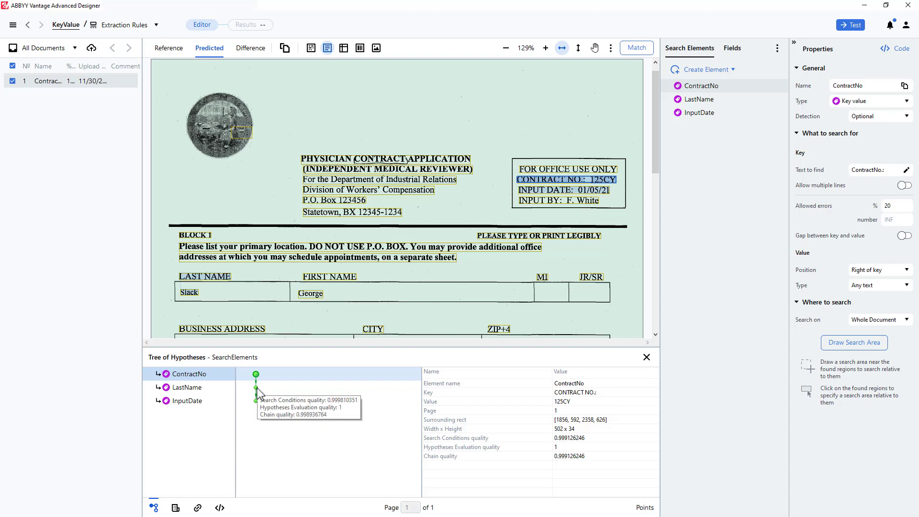
{"action": "left_click", "coordinate": [256, 387]}
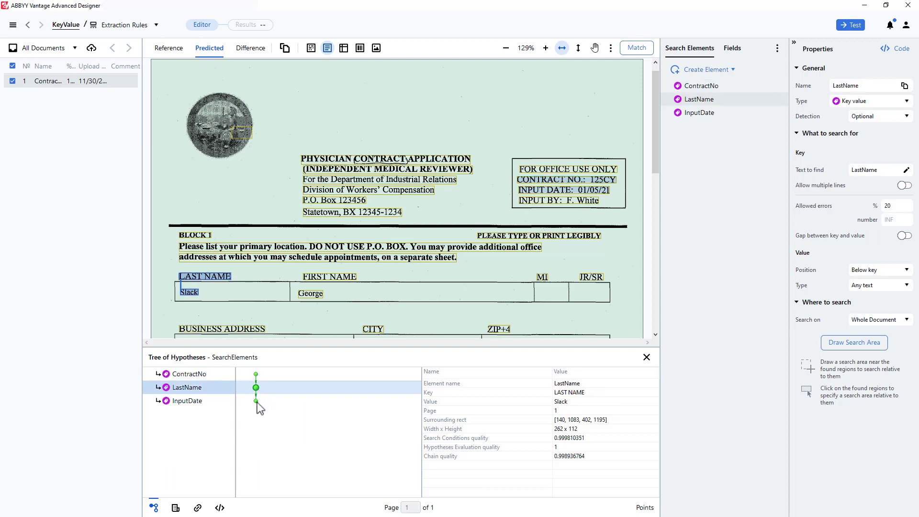
{"action": "left_click", "coordinate": [256, 401]}
{"action": "double_click", "coordinate": [256, 402]}
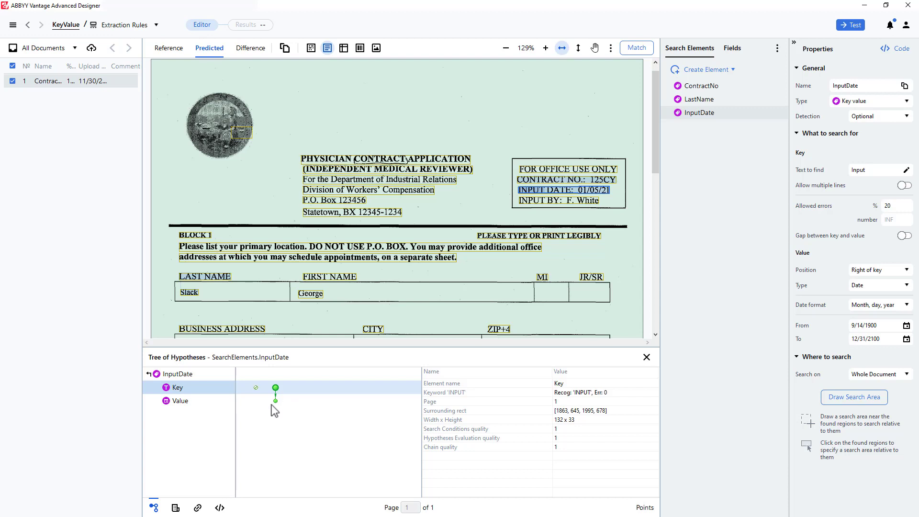
{"action": "left_click", "coordinate": [277, 401]}
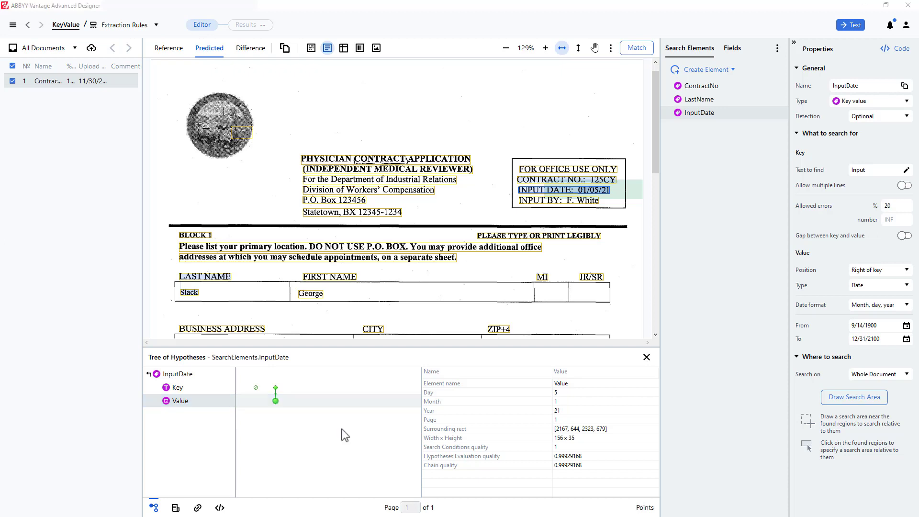
{"action": "left_click", "coordinate": [731, 71]}
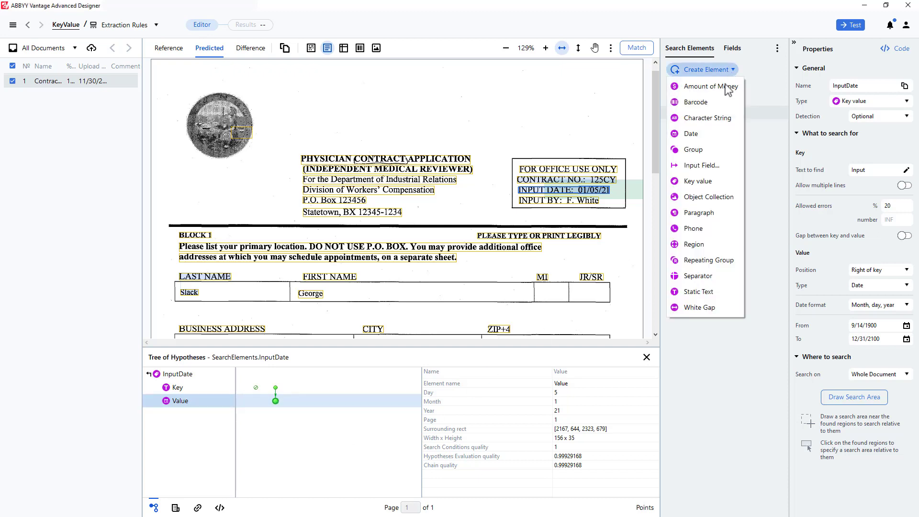
Add a KeyValue element with an Allowed values Character String value and show its Alphabets character set
{"action": "left_click", "coordinate": [710, 181]}
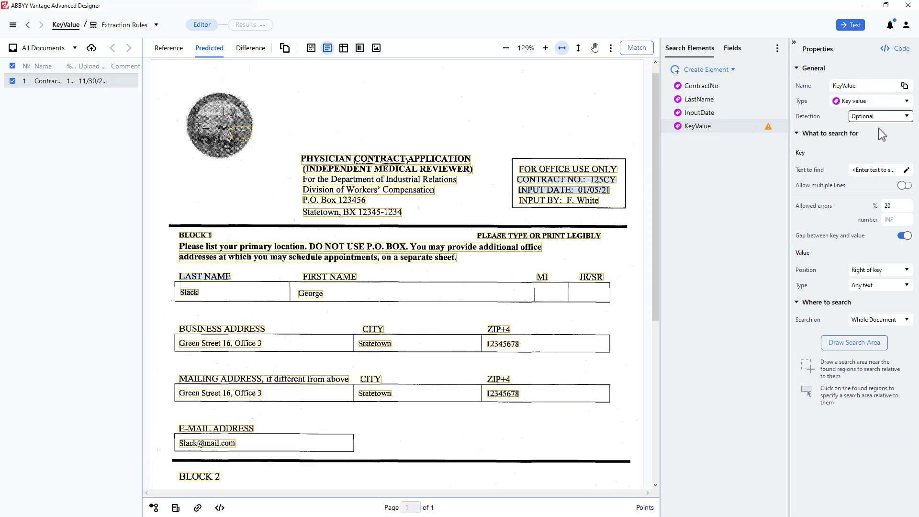
{"action": "left_click", "coordinate": [908, 287]}
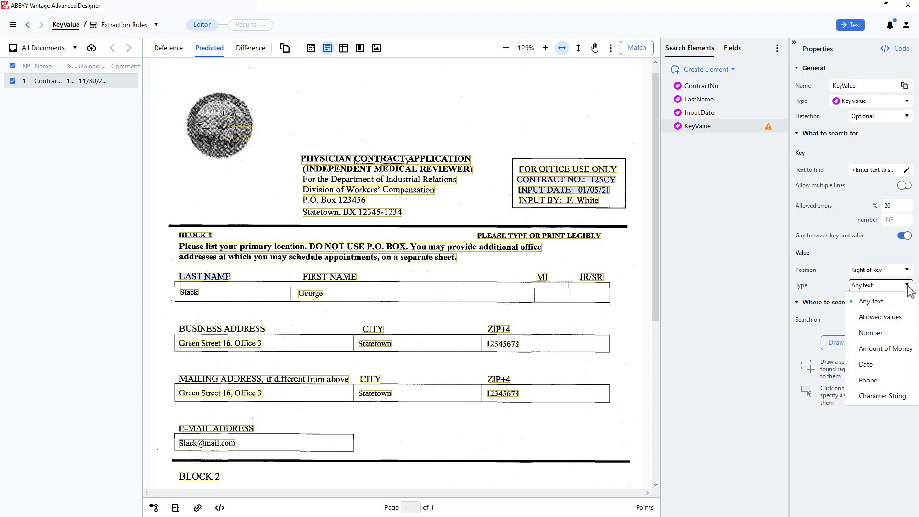
{"action": "left_click", "coordinate": [898, 317]}
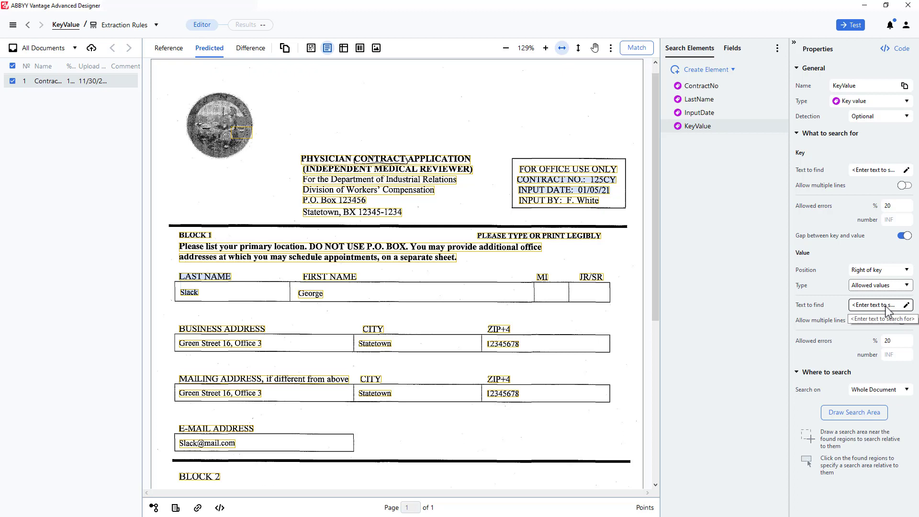
{"action": "left_click", "coordinate": [907, 286]}
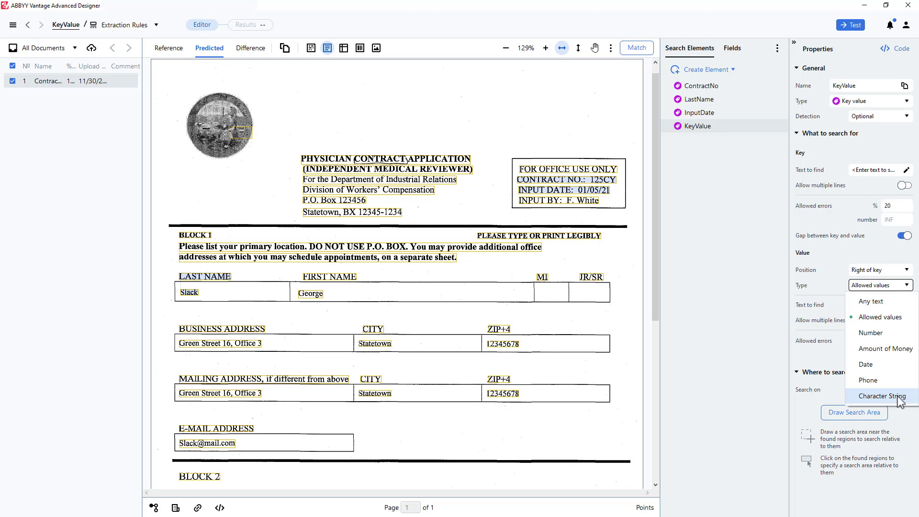
{"action": "left_click", "coordinate": [882, 396]}
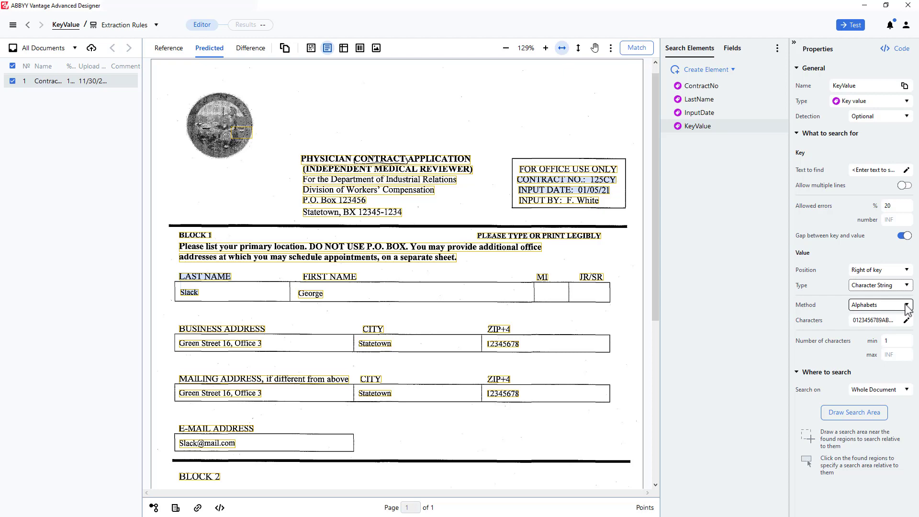
{"action": "left_click", "coordinate": [908, 307]}
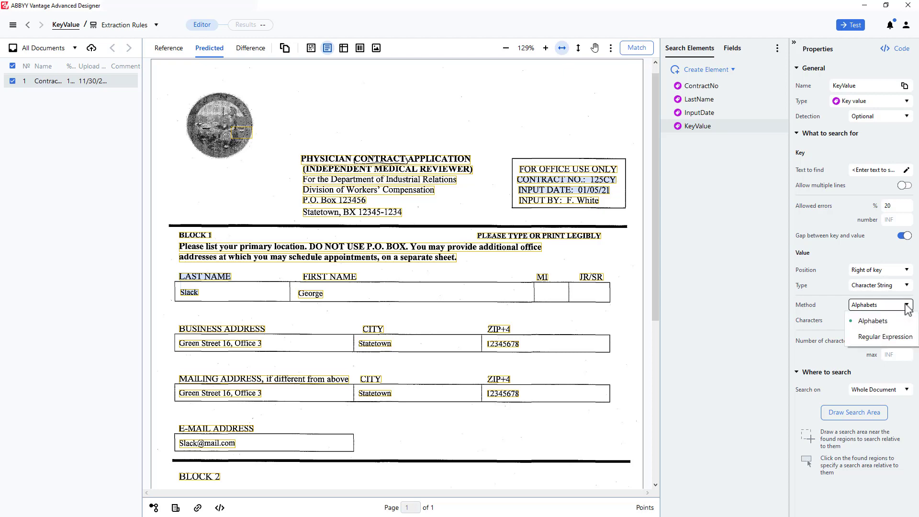
{"action": "left_click", "coordinate": [870, 319]}
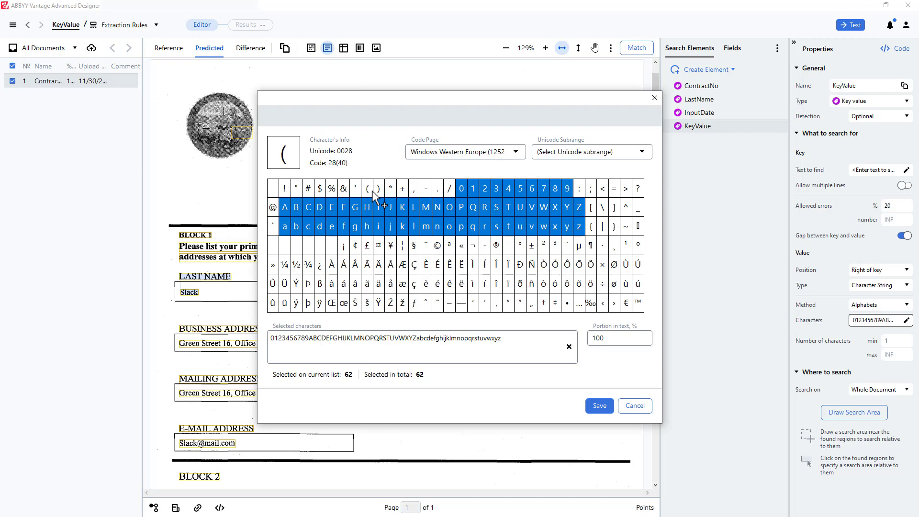
Try adding and removing the dot and @ characters, then cancel the Alphabets dialog unchanged
{"action": "left_click", "coordinate": [437, 192]}
{"action": "left_click", "coordinate": [272, 207]}
{"action": "left_click", "coordinate": [272, 208]}
{"action": "left_click", "coordinate": [437, 188]}
{"action": "left_click", "coordinate": [646, 407]}
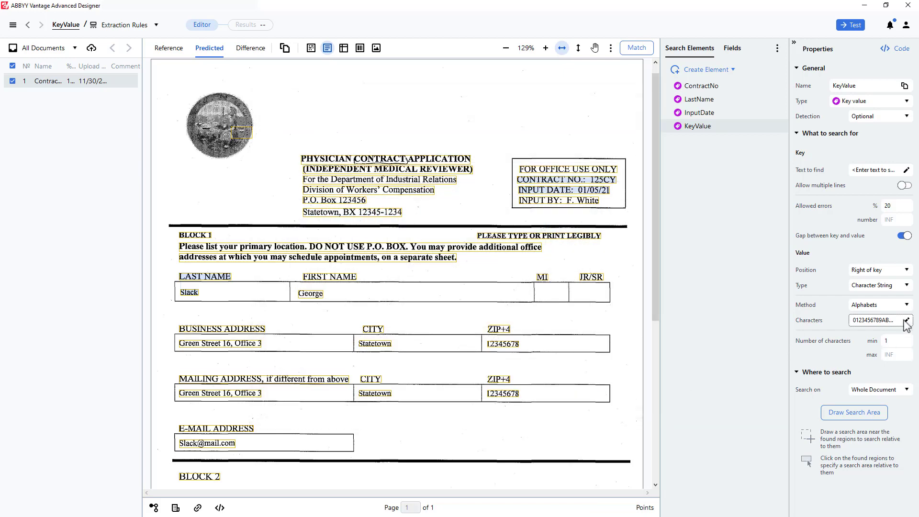
Switch the Character String method to Regular Expression and review its expression editor
{"action": "left_click", "coordinate": [905, 306]}
{"action": "left_click", "coordinate": [881, 335]}
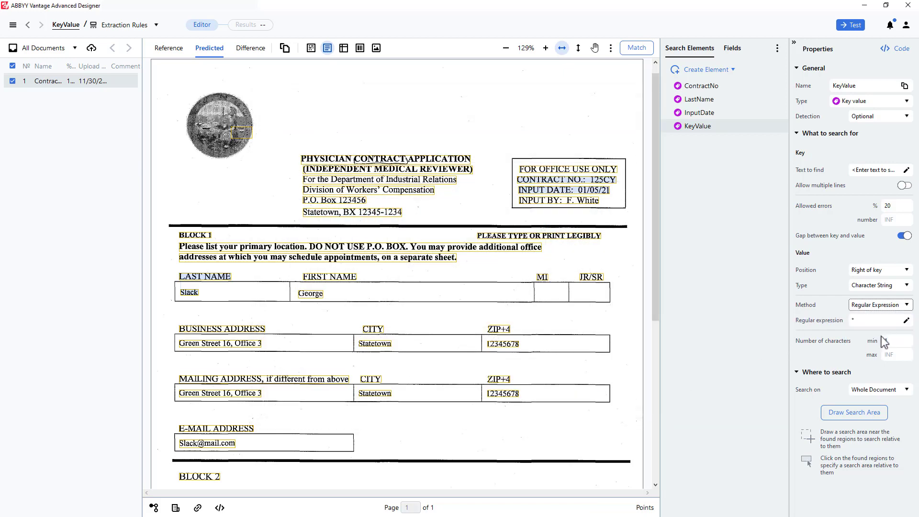
{"action": "left_click", "coordinate": [874, 319]}
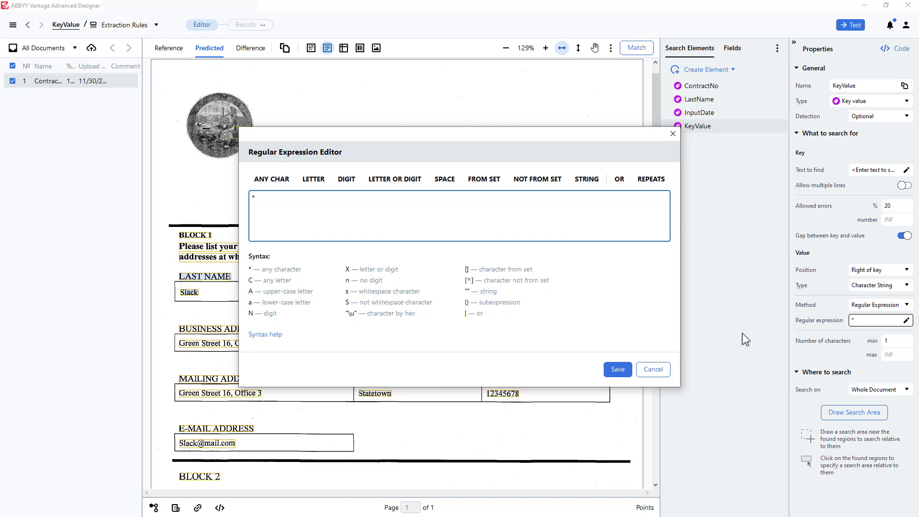
{"action": "left_click", "coordinate": [657, 369]}
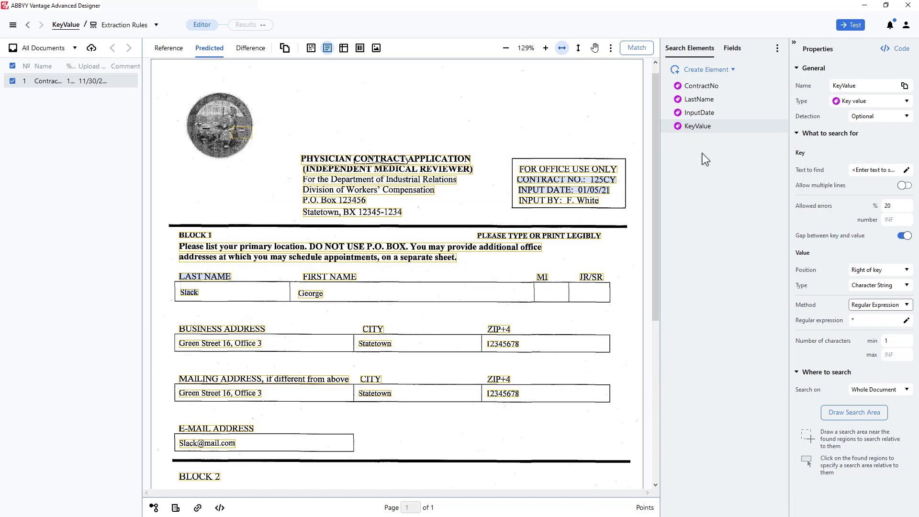
Delete the extra KeyValue element and confirm the removal
{"action": "left_click", "coordinate": [695, 127]}
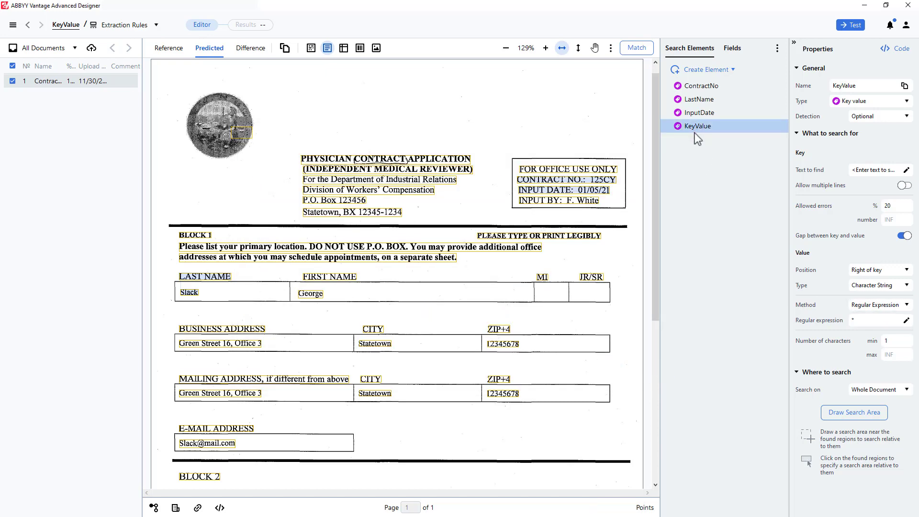
{"action": "key", "text": "Delete"}
{"action": "left_click", "coordinate": [508, 303]}
In the Fields list, map the ContractNo field to the ContractNo element
{"action": "left_click", "coordinate": [732, 49]}
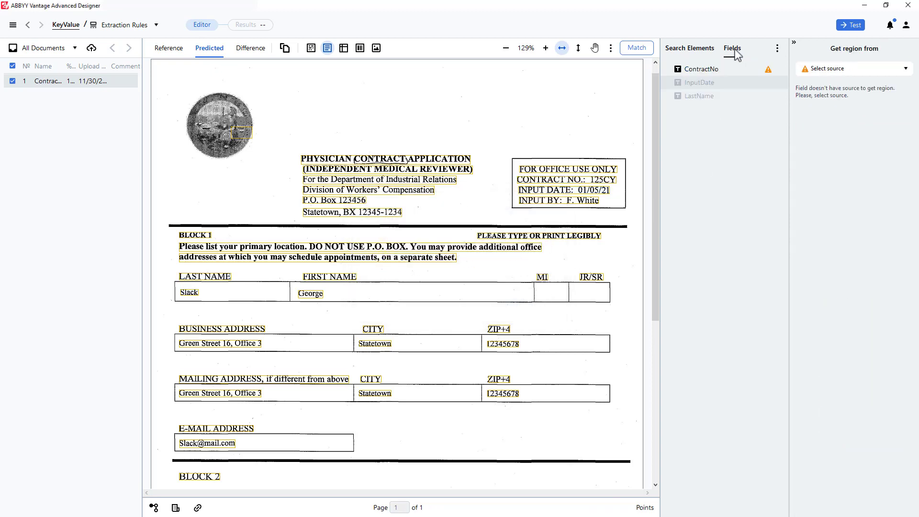
{"action": "left_click", "coordinate": [700, 70]}
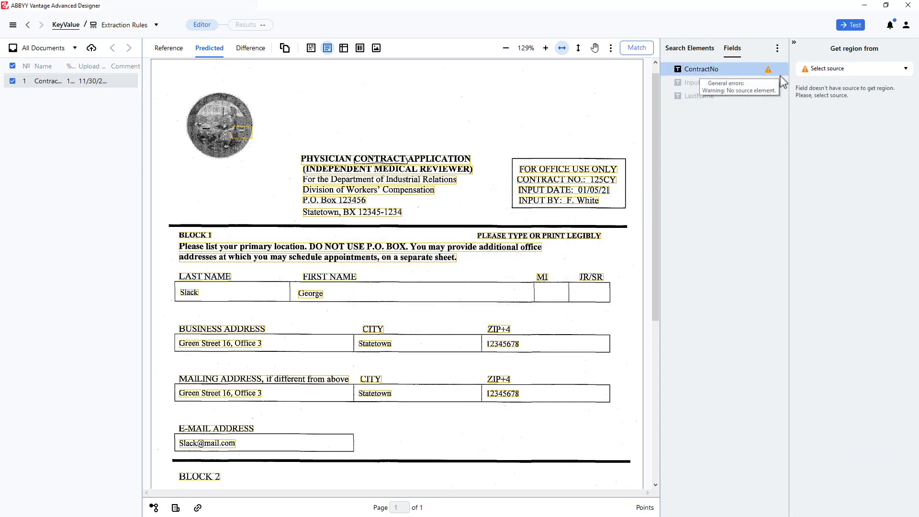
{"action": "left_click", "coordinate": [855, 69]}
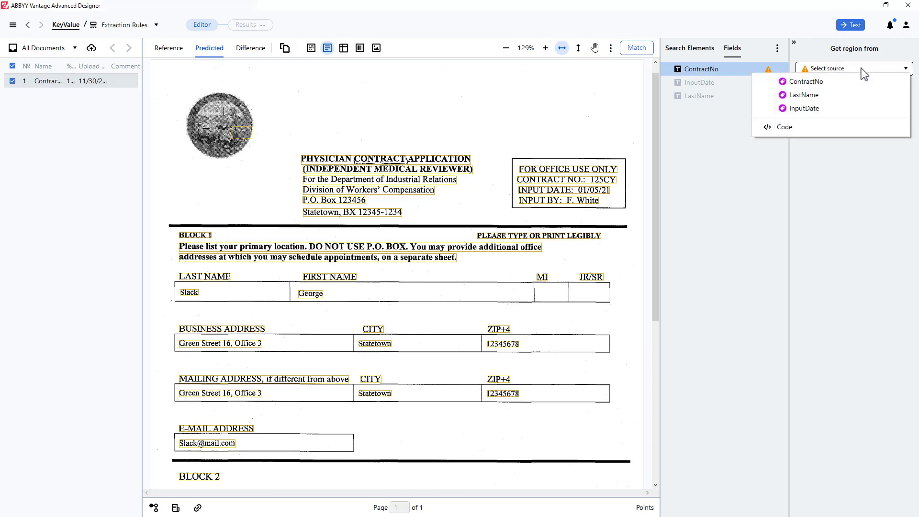
{"action": "left_click", "coordinate": [817, 81]}
Enable the InputDate field and map it to the InputDate element
{"action": "left_click", "coordinate": [701, 88]}
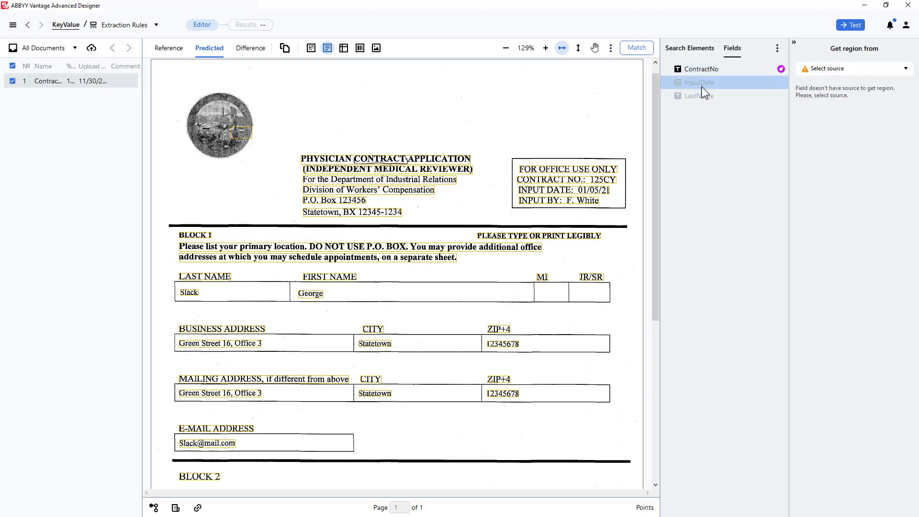
{"action": "right_click", "coordinate": [702, 87]}
{"action": "left_click", "coordinate": [717, 114]}
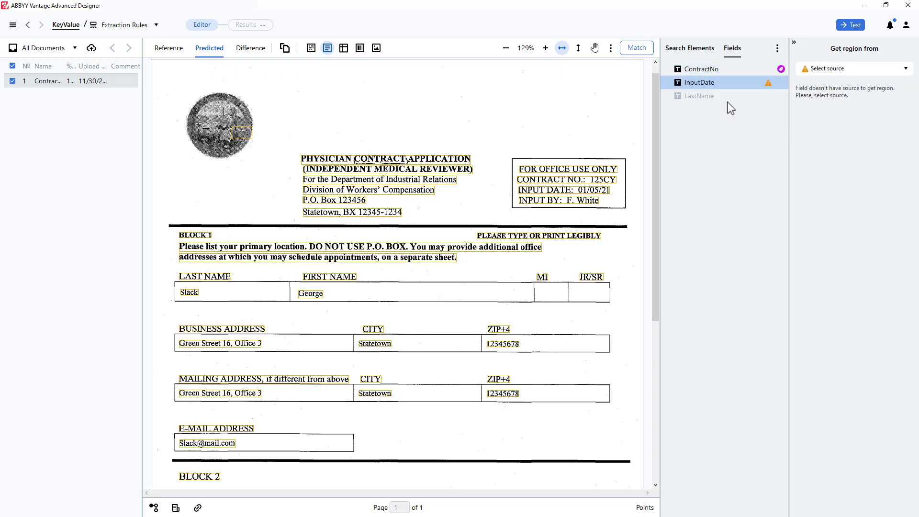
{"action": "left_click", "coordinate": [871, 74]}
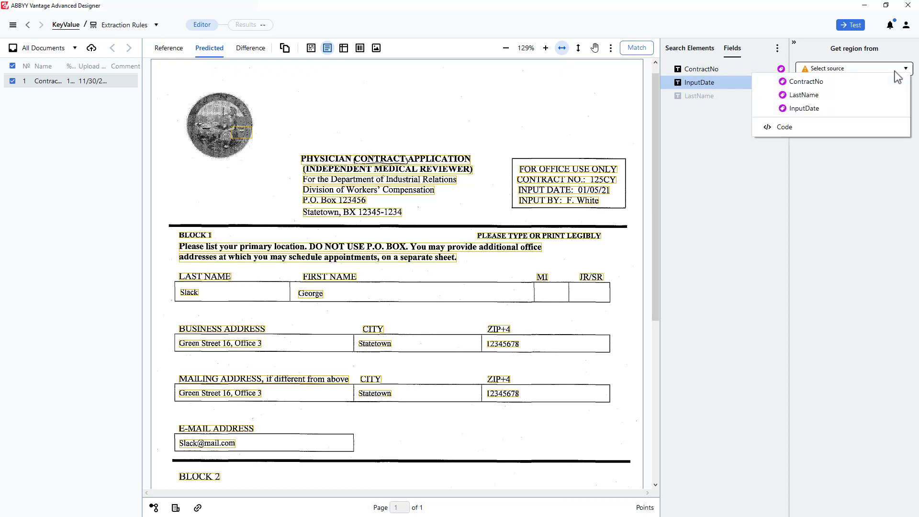
{"action": "left_click", "coordinate": [810, 108]}
Enable the LastName field, map it to the LastName element, and return to Activities
{"action": "left_click", "coordinate": [696, 98]}
{"action": "right_click", "coordinate": [696, 98]}
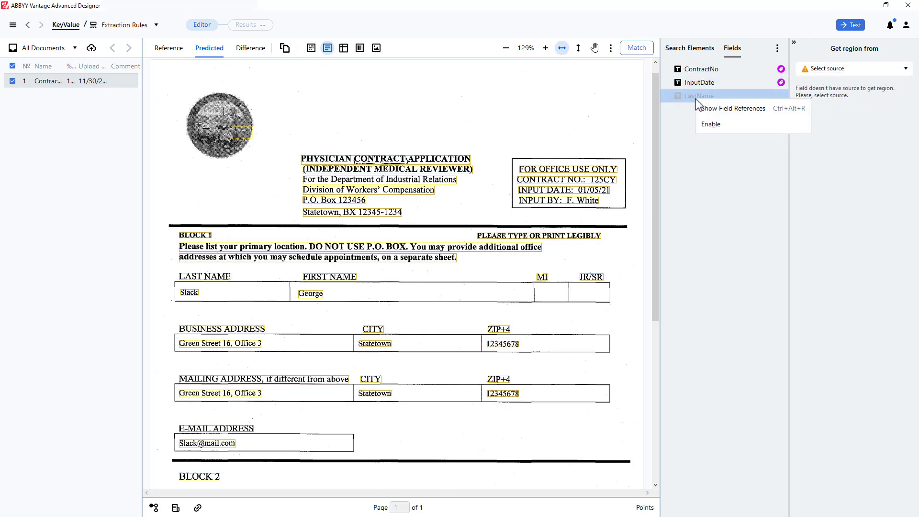
{"action": "left_click", "coordinate": [708, 125]}
{"action": "left_click", "coordinate": [843, 73]}
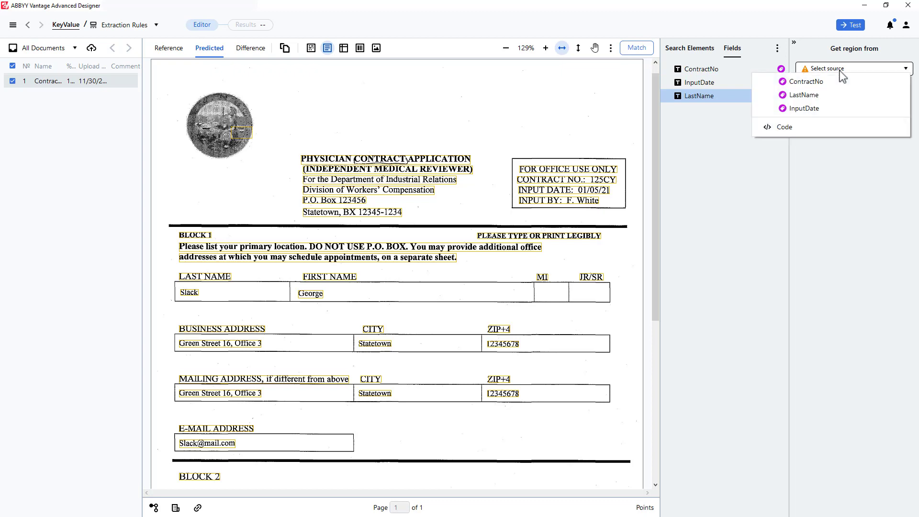
{"action": "left_click", "coordinate": [810, 96]}
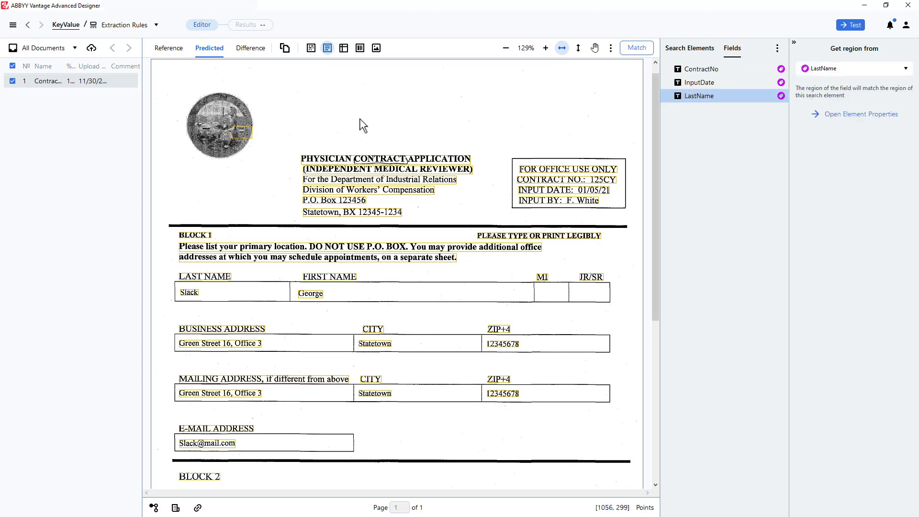
{"action": "left_click", "coordinate": [66, 26]}
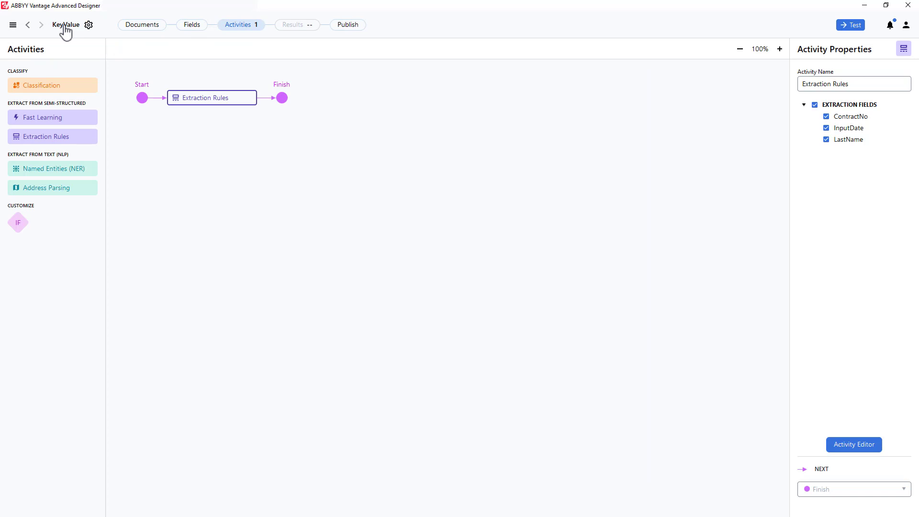